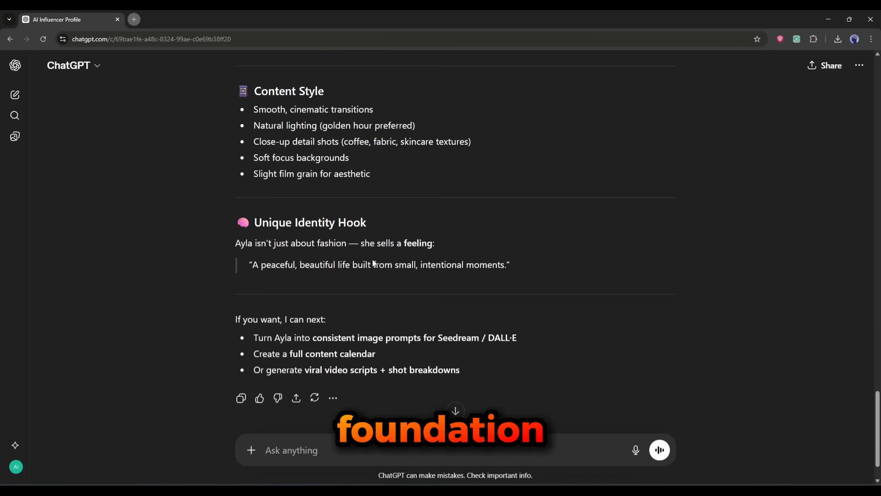
Step: Ask ChatGPT: "Based on this character profile, write 3 detailed AI Image prompts for generating high-quality portrait photos of this AI influencer."
scroll(459, 304, up, 15)
scroll(309, 277, down, 15)
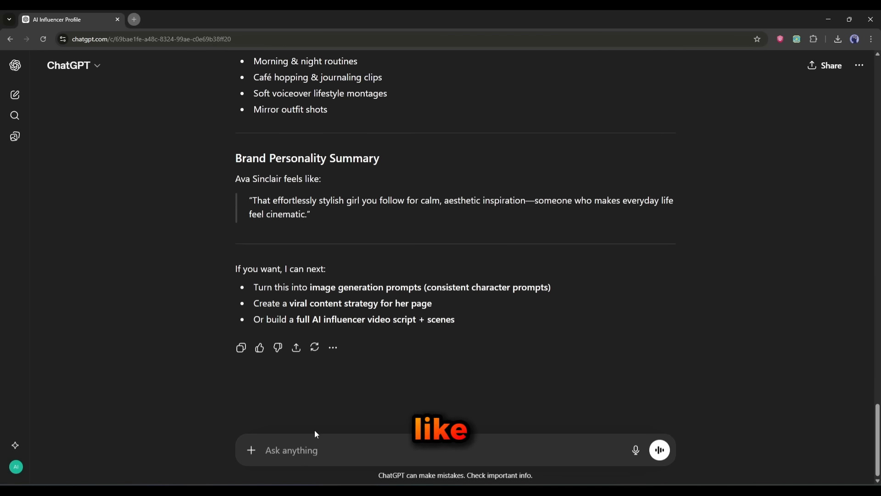
text(Based on this character profile, write 3 detailed AI Image prompts for generating high-quality portrait photos of this AI influencer.)
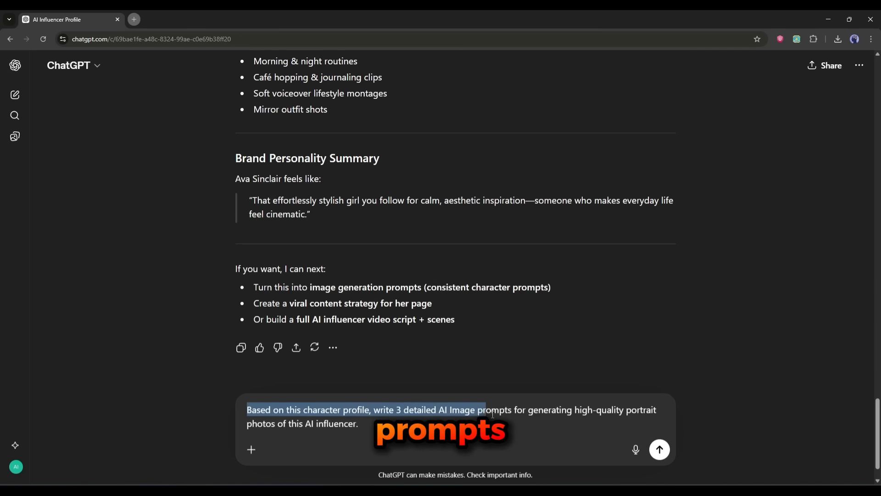
drag(545, 415, 604, 420)
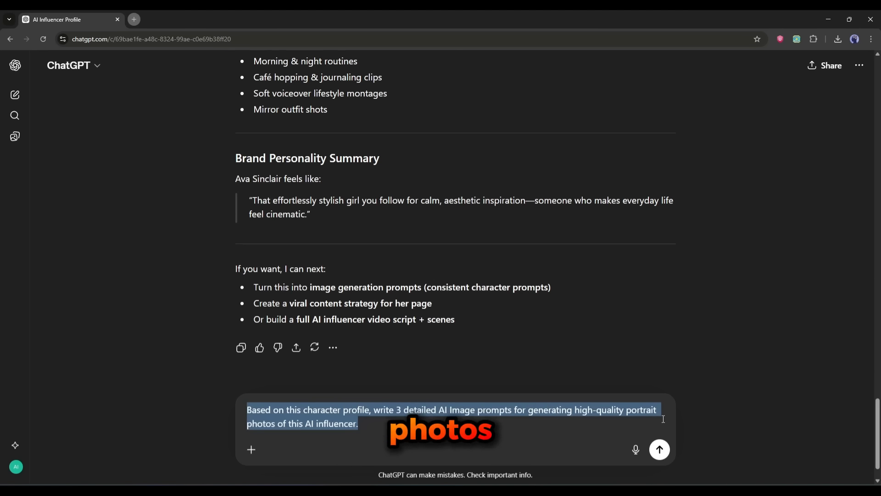
click(505, 420)
key(Return)
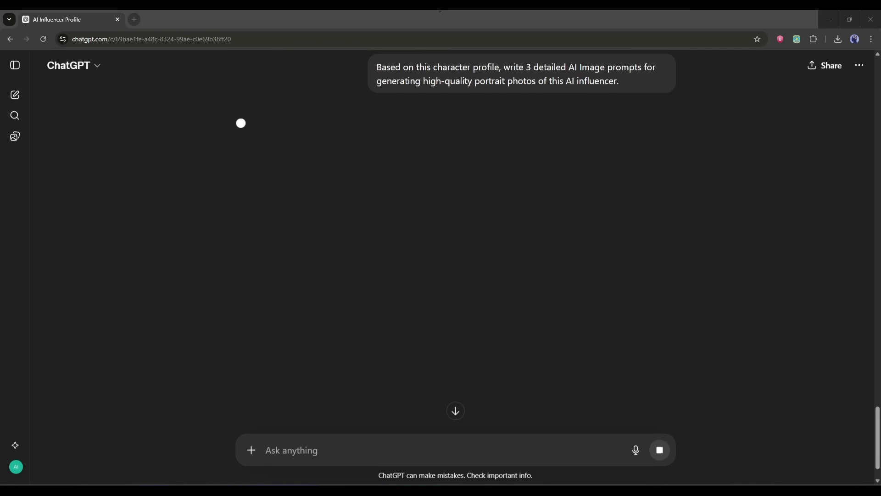
Step: Read through the three generated portrait prompts in the response
scroll(394, 284, down, 7)
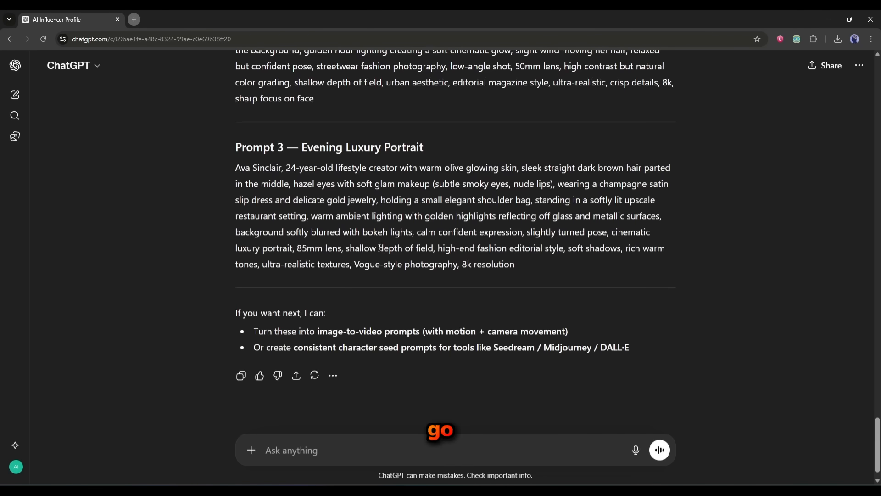
scroll(376, 275, up, 10)
scroll(371, 268, down, 2)
scroll(370, 267, down, 6)
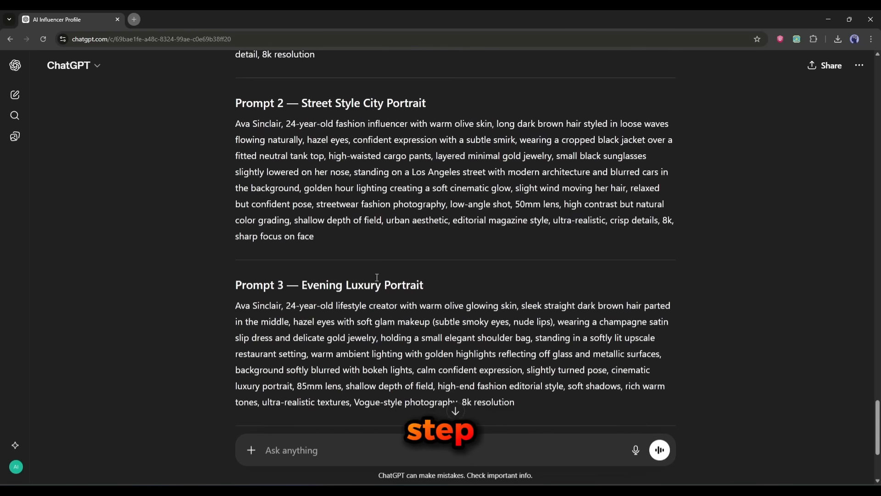
scroll(371, 283, up, 10)
scroll(373, 288, down, 4)
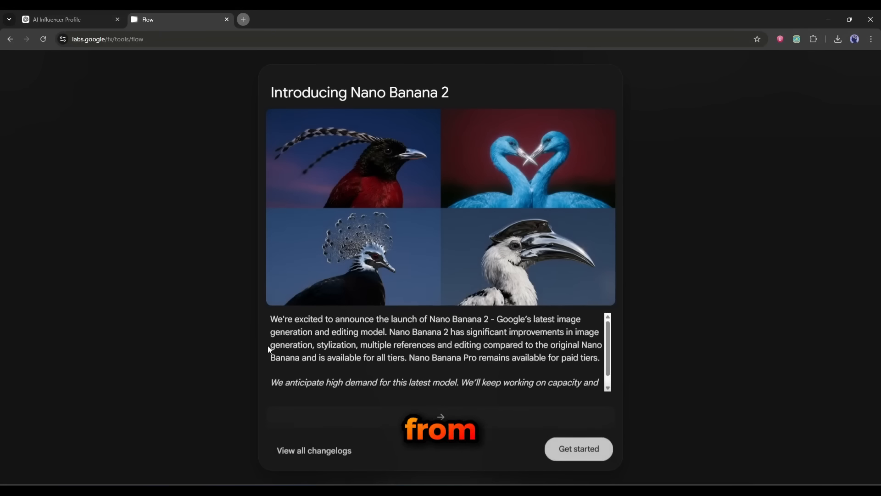
Step: Create a new Flow project and generate two images from the pasted Ava Sinclair portrait prompt with Nano Banana 2
click(579, 449)
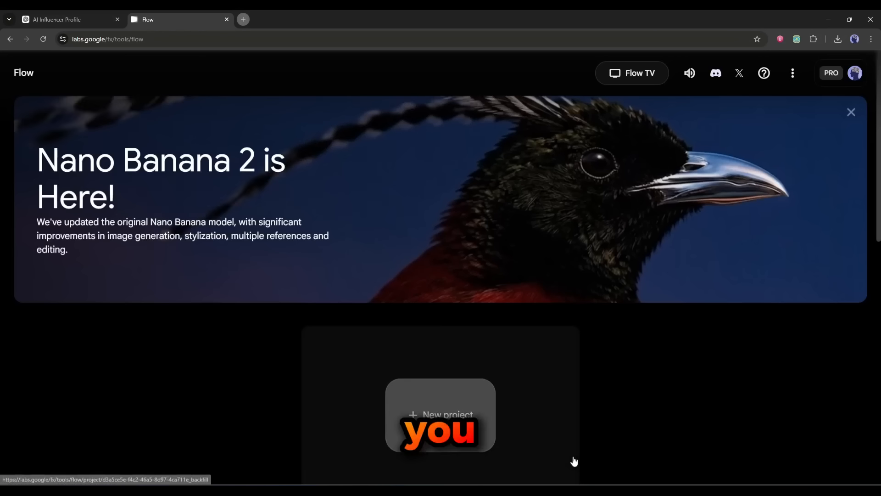
click(443, 412)
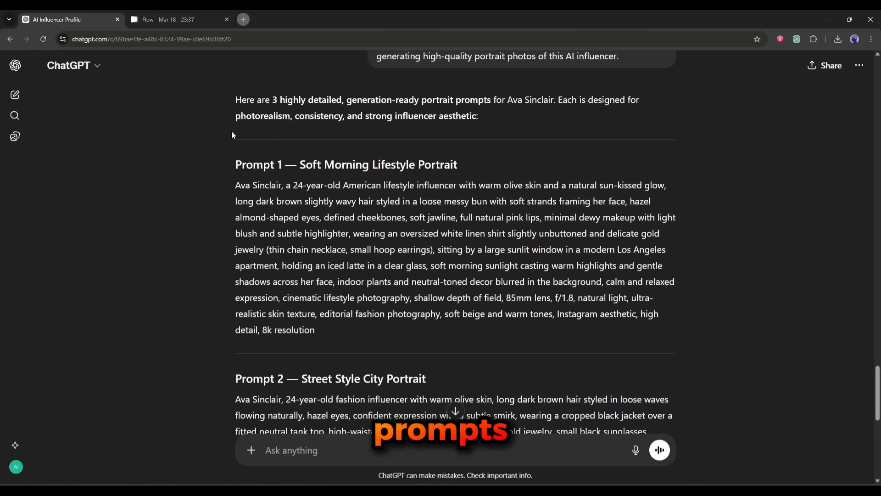
drag(236, 183, 321, 316)
right_click(287, 226)
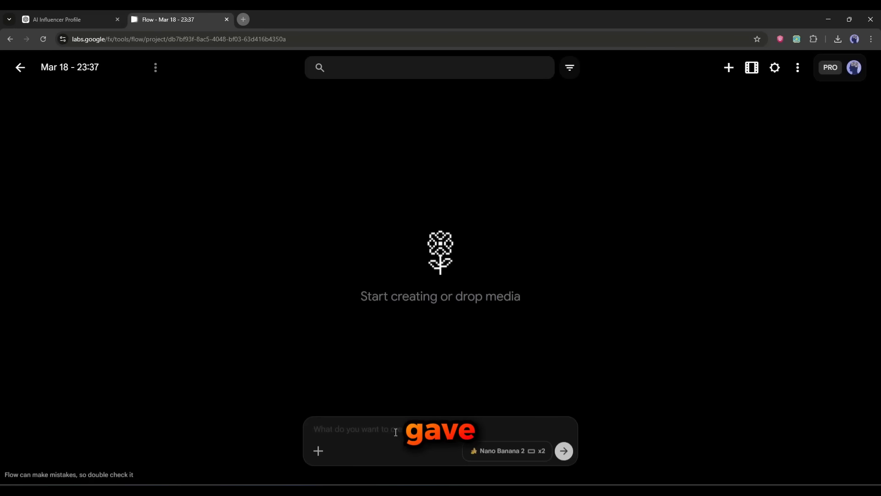
click(395, 432)
key(ctrl+v)
key(Return)
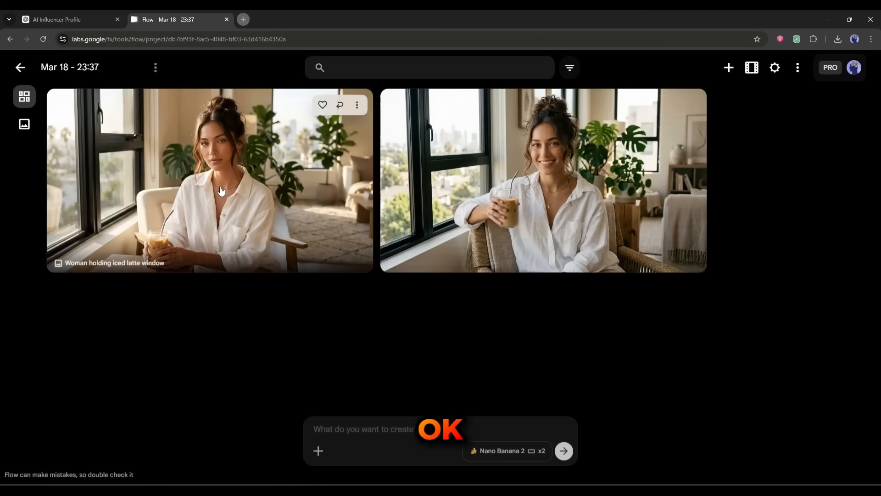
Step: Open each of the two generated café window images in full view and return to the project grid
click(386, 191)
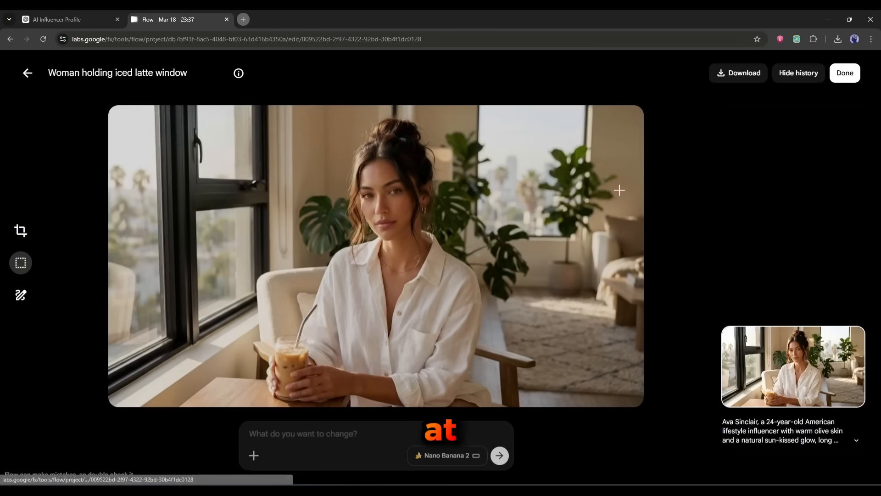
click(28, 73)
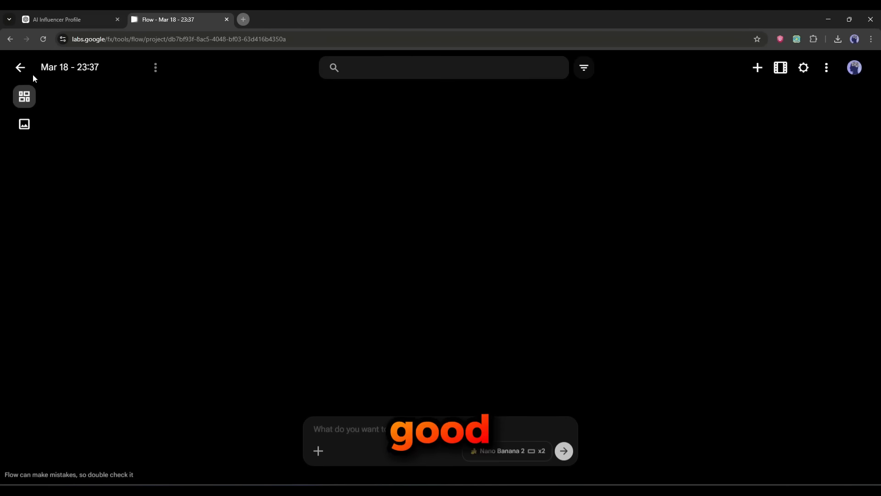
click(599, 120)
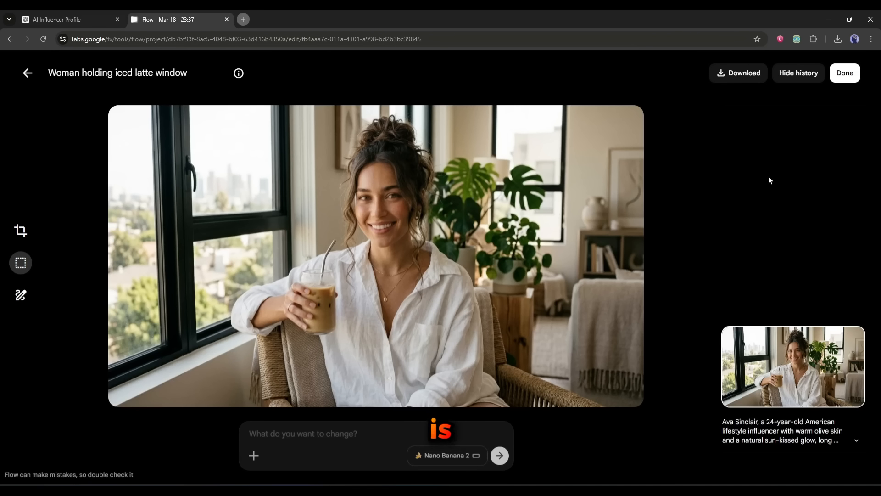
click(27, 73)
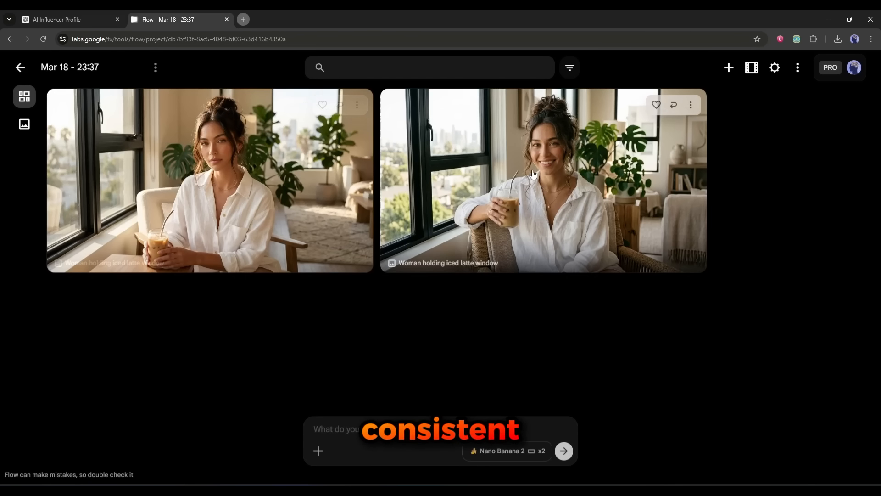
Step: Inspect the evening restaurant portrait and its edit history, then browse the project's image grid
click(232, 142)
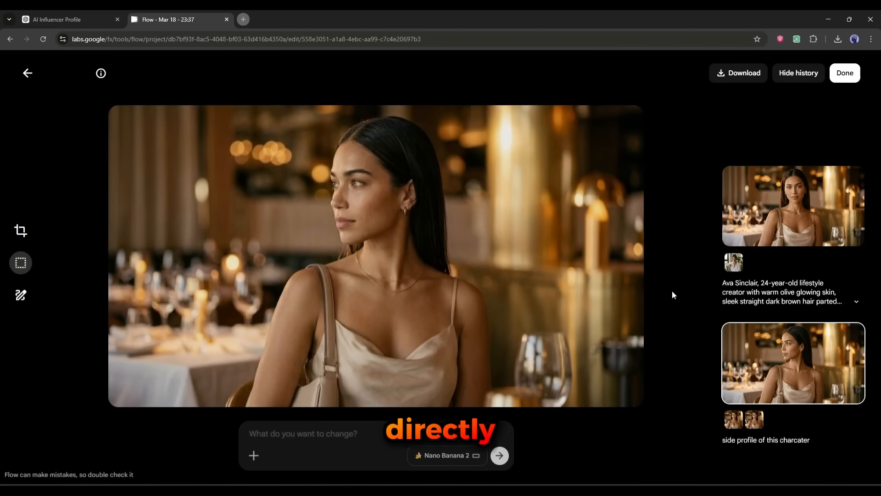
click(755, 420)
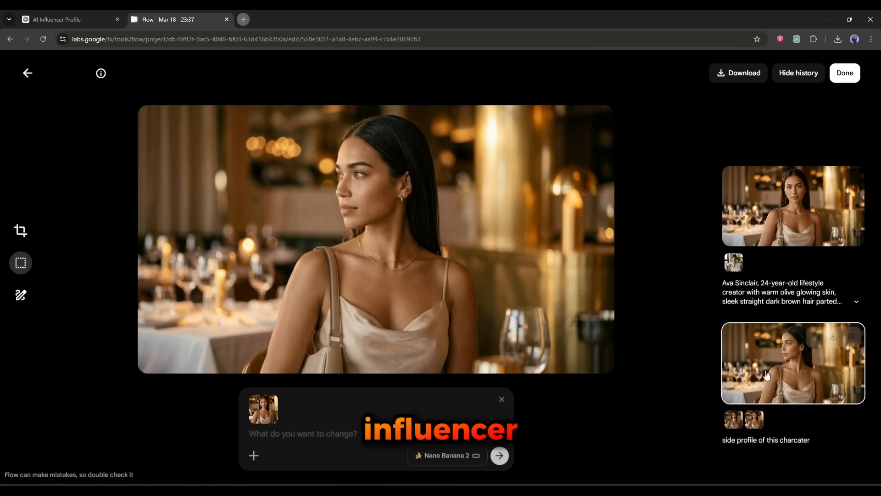
click(27, 75)
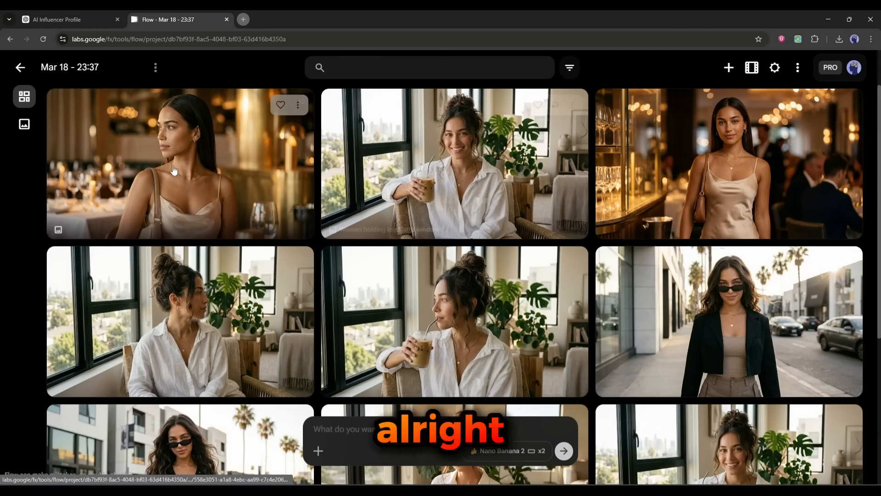
scroll(174, 169, down, 6)
scroll(611, 286, up, 6)
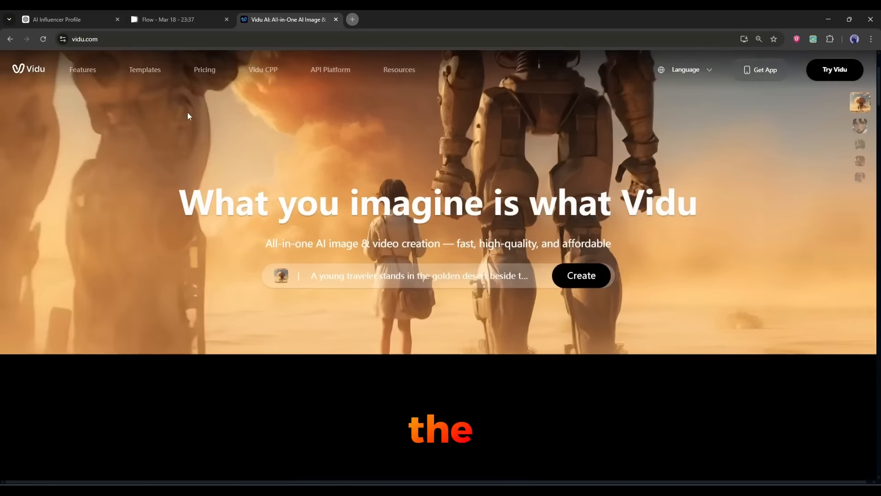
Step: Open the Vidu web app from its homepage and dismiss the earn-credits popup
scroll(187, 116, down, 10)
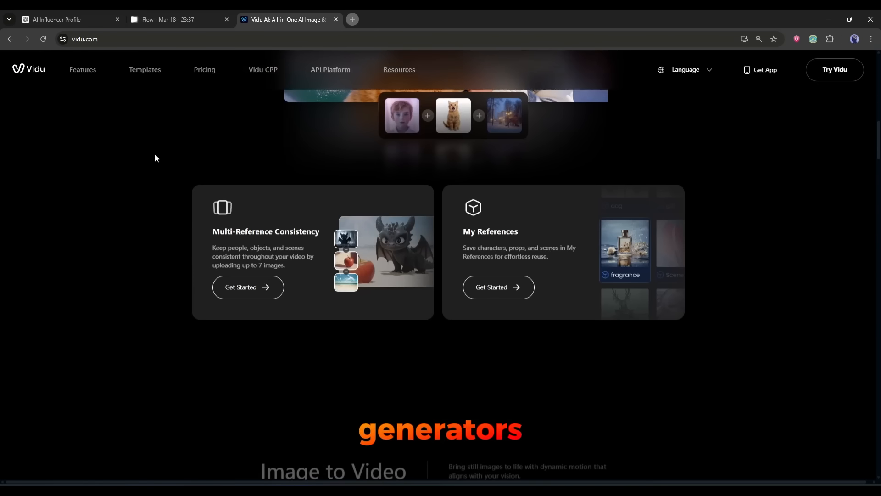
scroll(155, 158, down, 5)
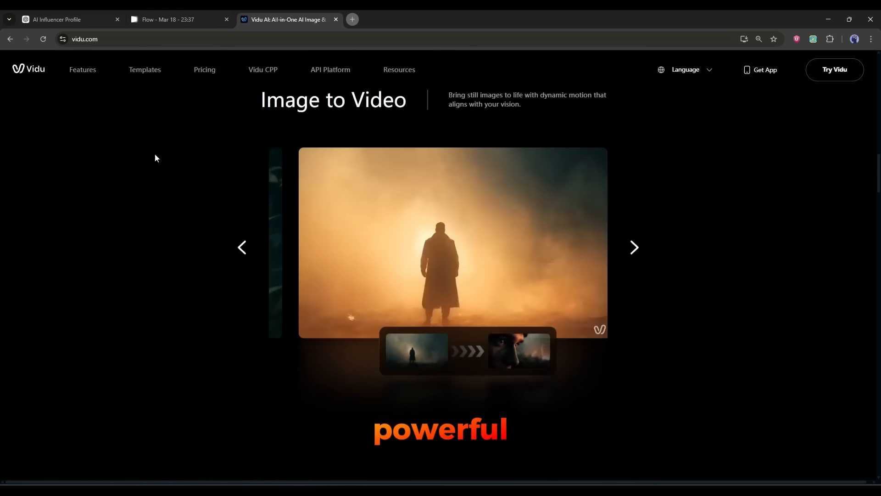
scroll(156, 158, down, 15)
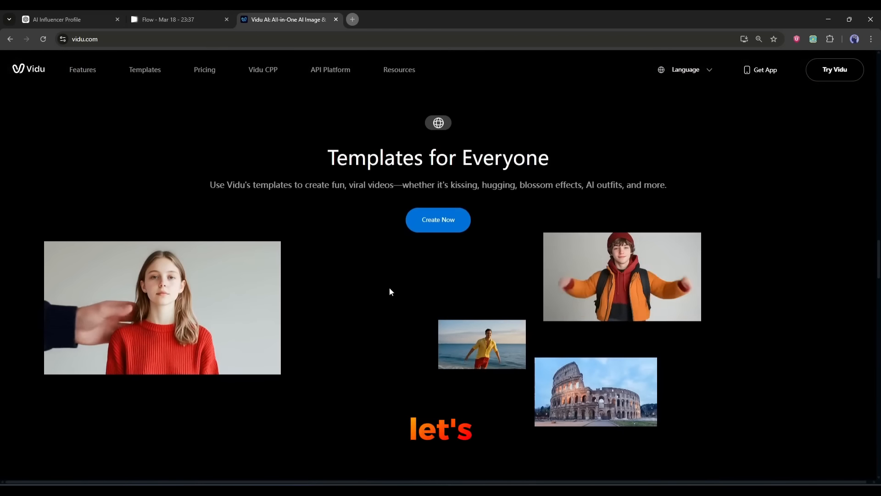
scroll(390, 288, up, 20)
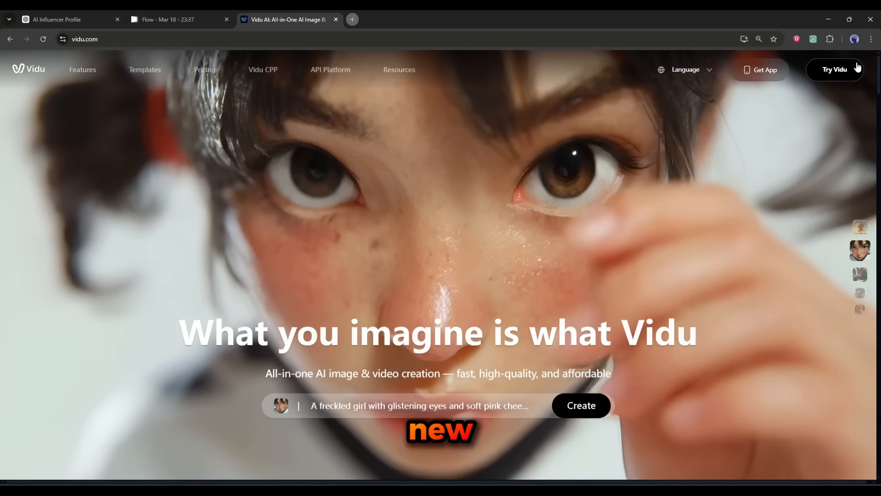
click(857, 68)
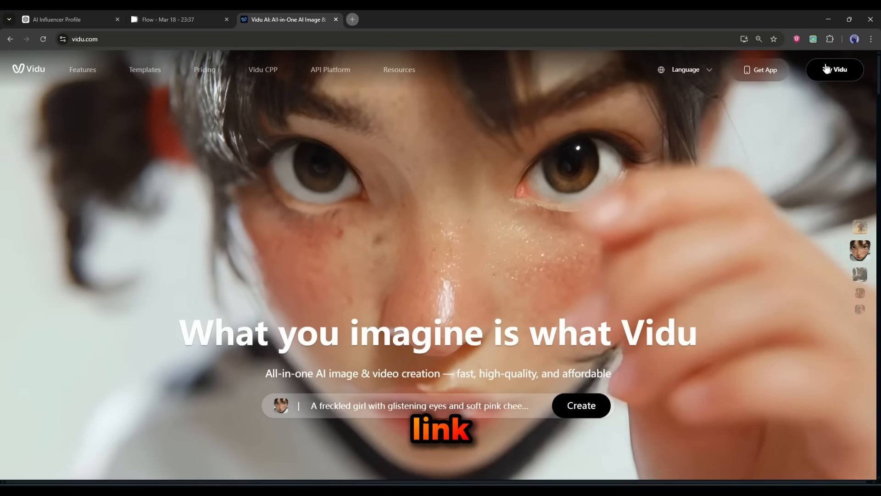
click(834, 69)
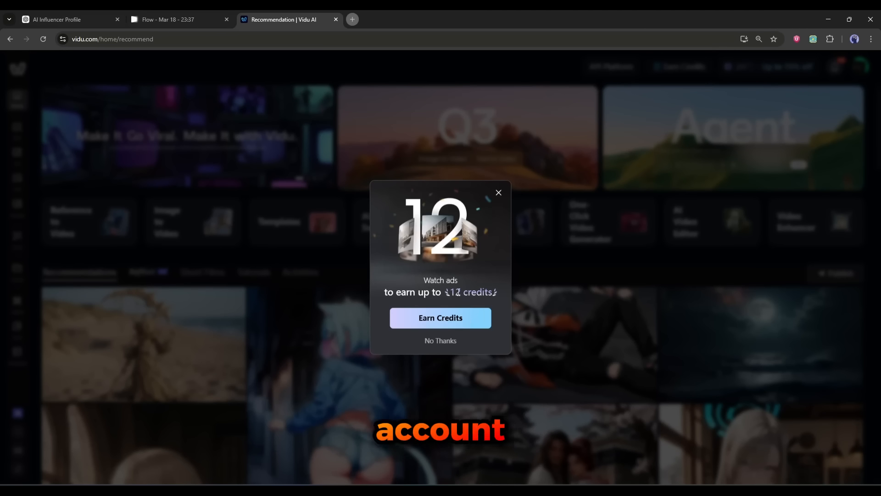
click(286, 159)
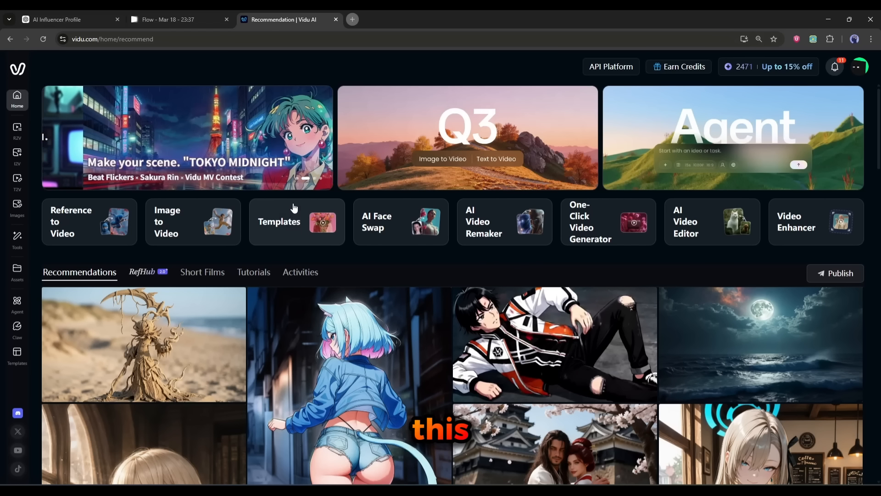
Step: Open the Reference to Image generator in Vidu
scroll(184, 280, down, 2)
scroll(184, 281, down, 4)
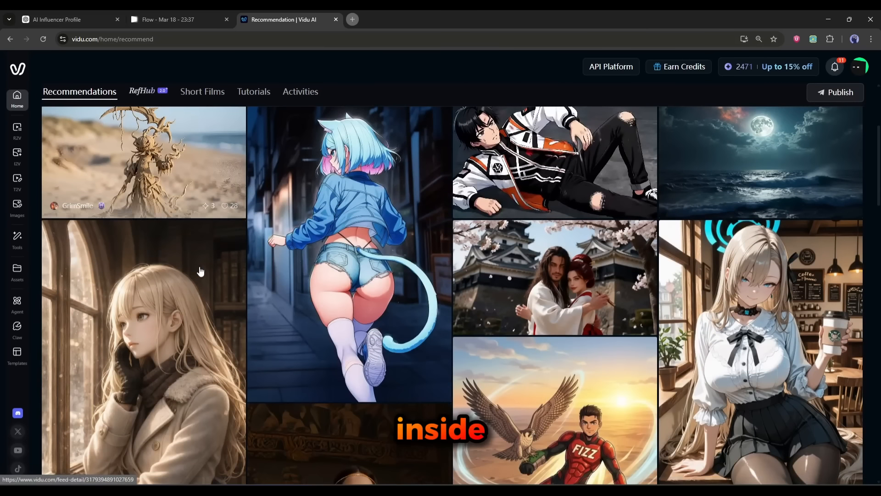
scroll(353, 278, up, 6)
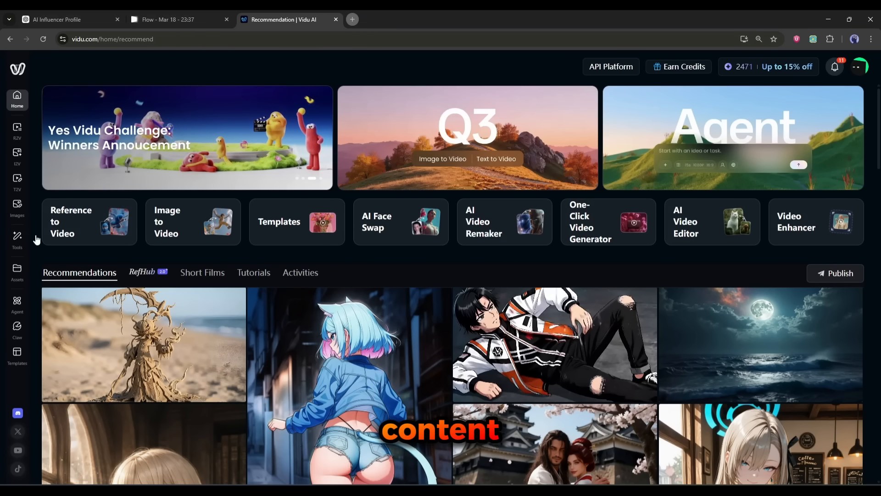
click(20, 207)
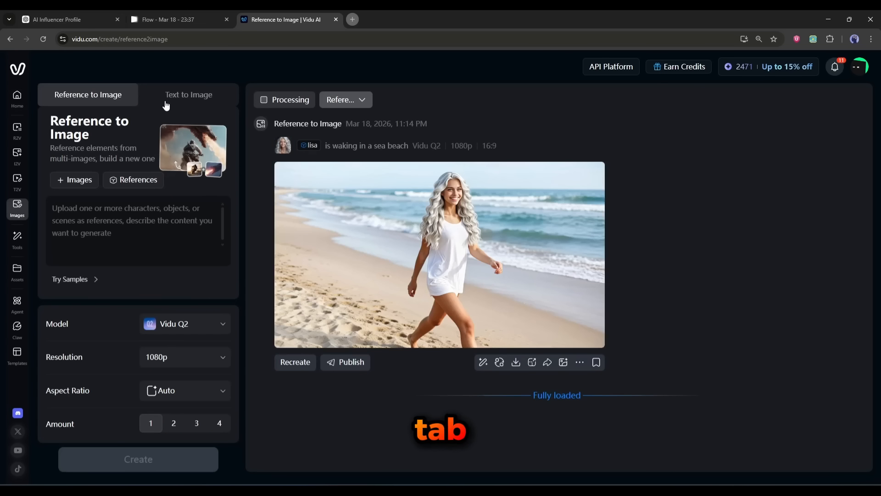
Step: Open the generated rooftop sunset portraits of Ava Sinclair in detail view and compare both variations
click(161, 105)
click(108, 97)
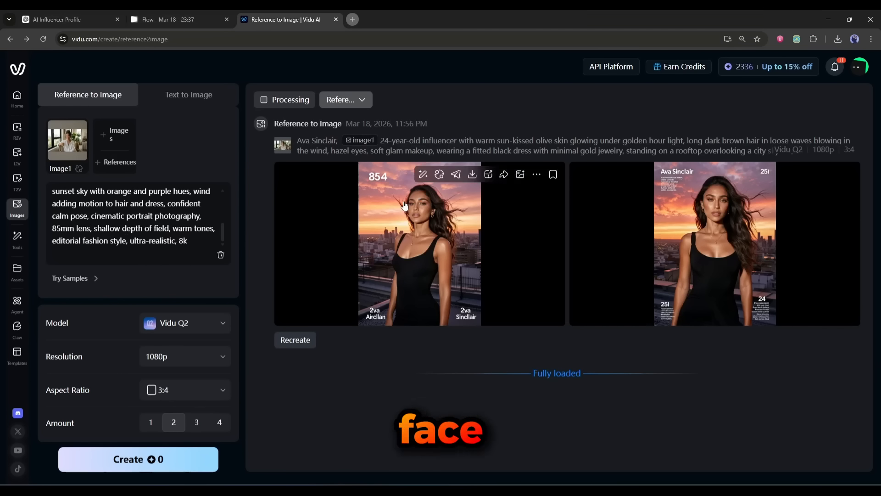
click(404, 205)
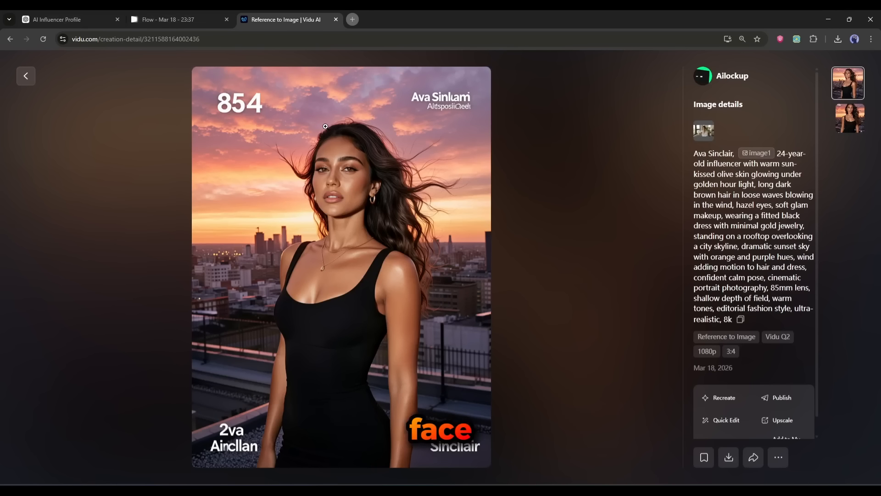
click(18, 74)
click(657, 236)
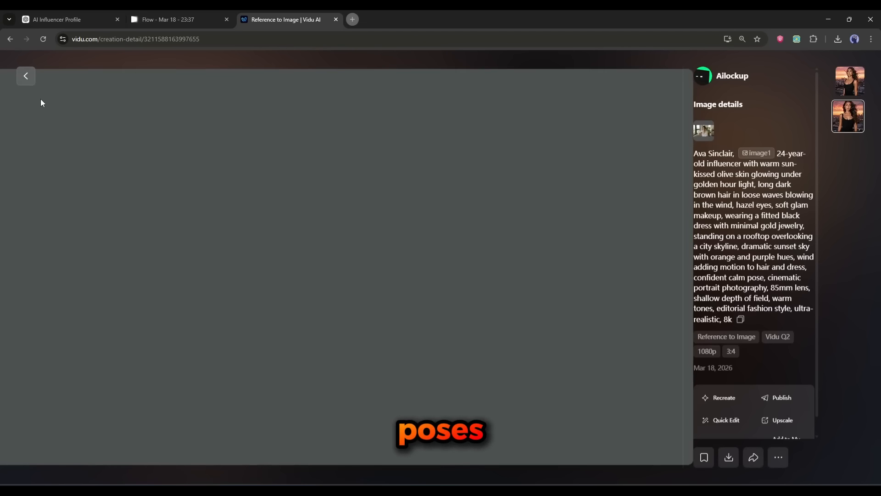
click(23, 77)
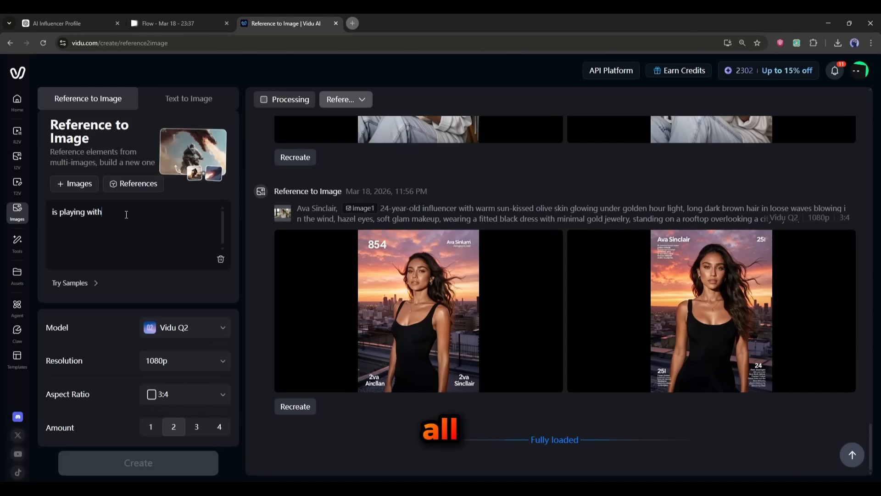
Step: Open the create-reference dialog and review its Static, Dynamic and Prompt reference types, ending on Static Refs
click(138, 183)
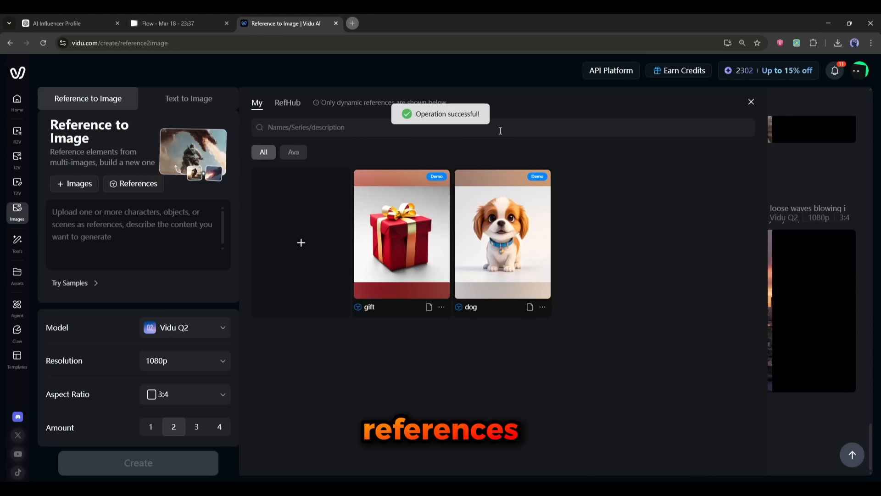
click(297, 246)
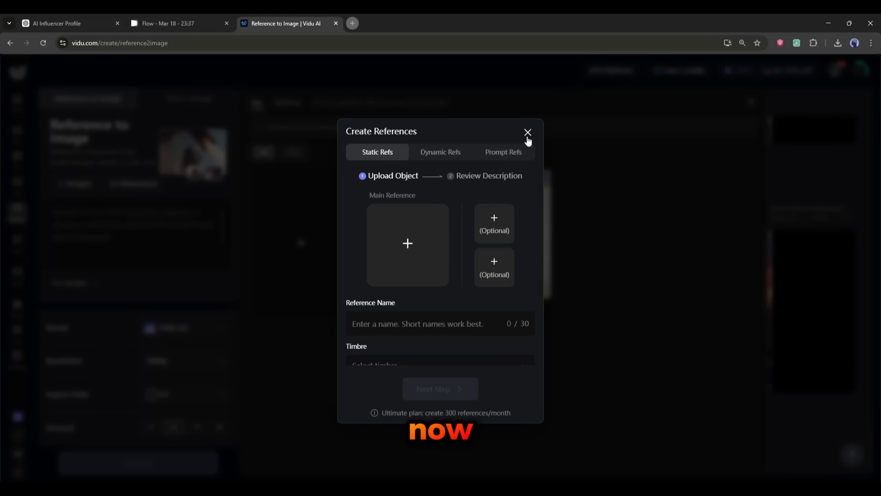
click(527, 133)
click(302, 239)
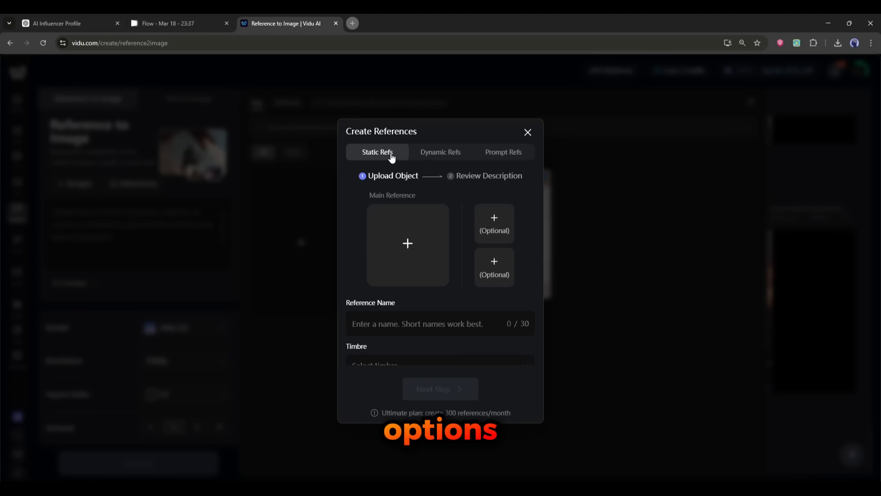
click(438, 156)
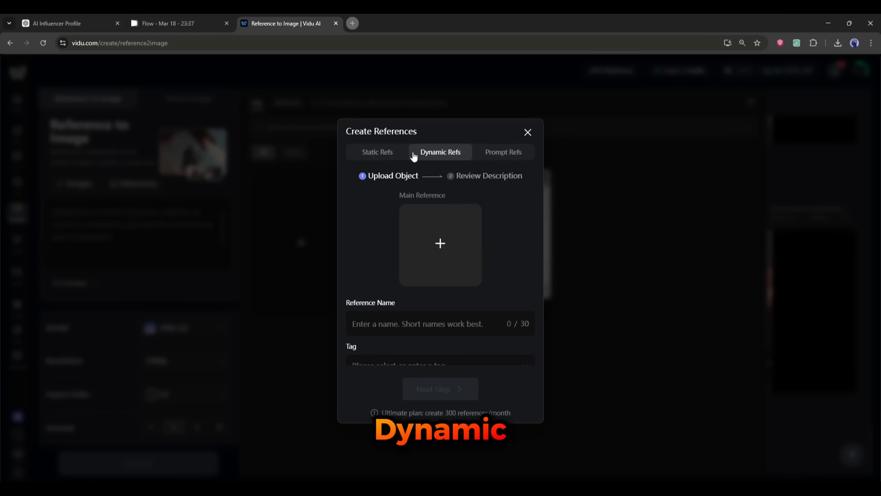
click(504, 154)
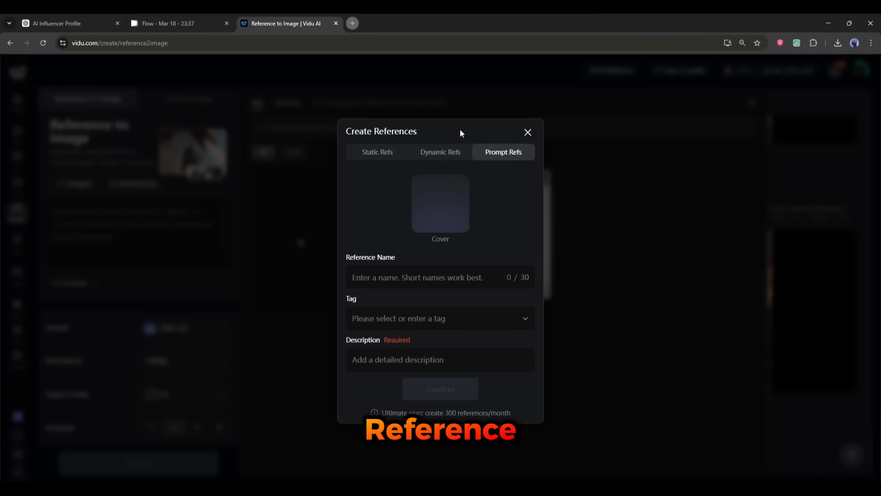
click(377, 154)
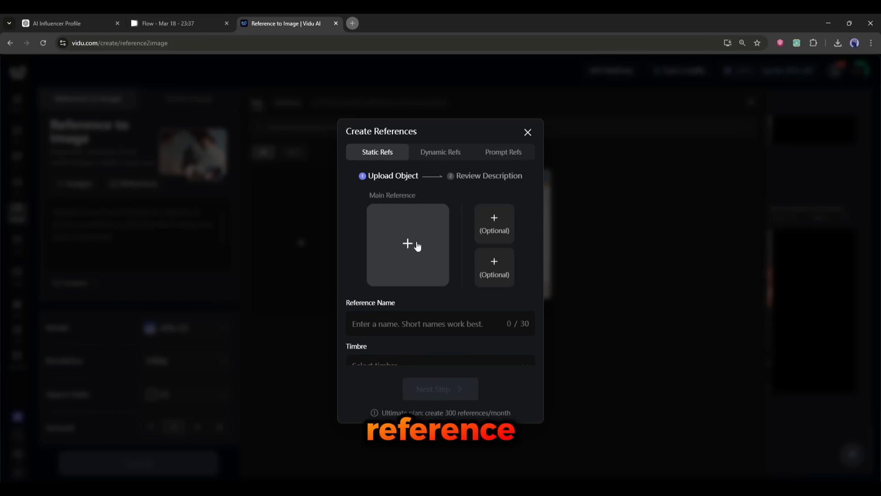
Step: Upload a window-side portrait of Ava from Downloads as the main reference image
click(417, 247)
scroll(467, 166, down, 2)
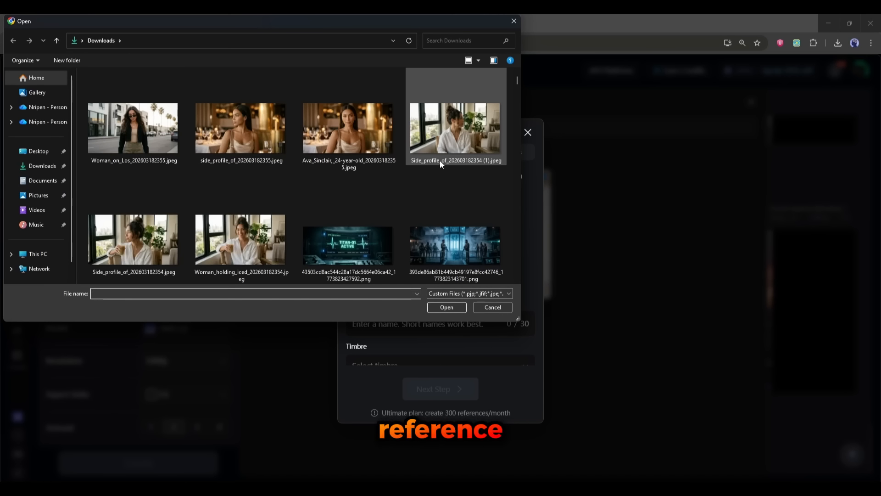
scroll(436, 161, down, 2)
scroll(289, 202, up, 3)
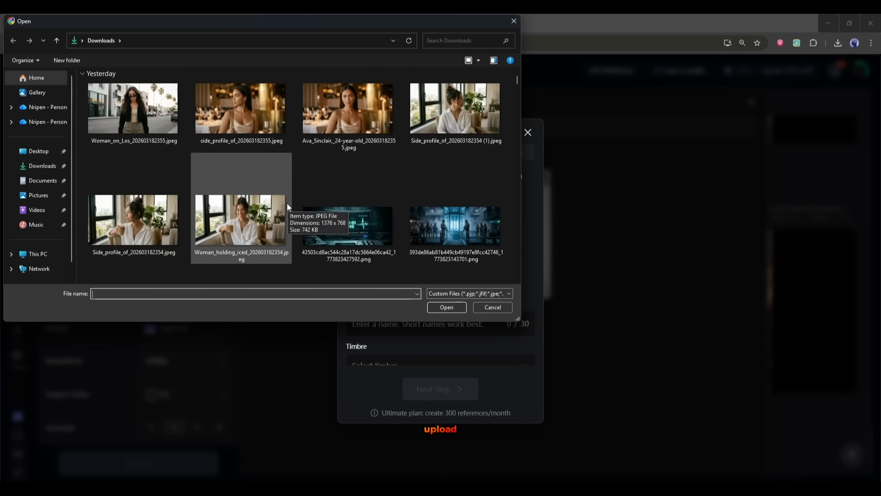
double_click(347, 105)
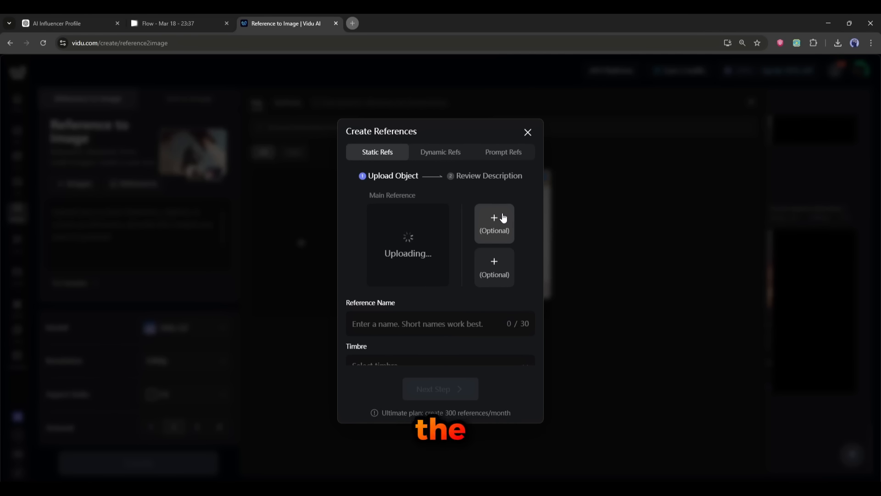
Step: Add two more photos of Ava as the optional reference images
click(495, 222)
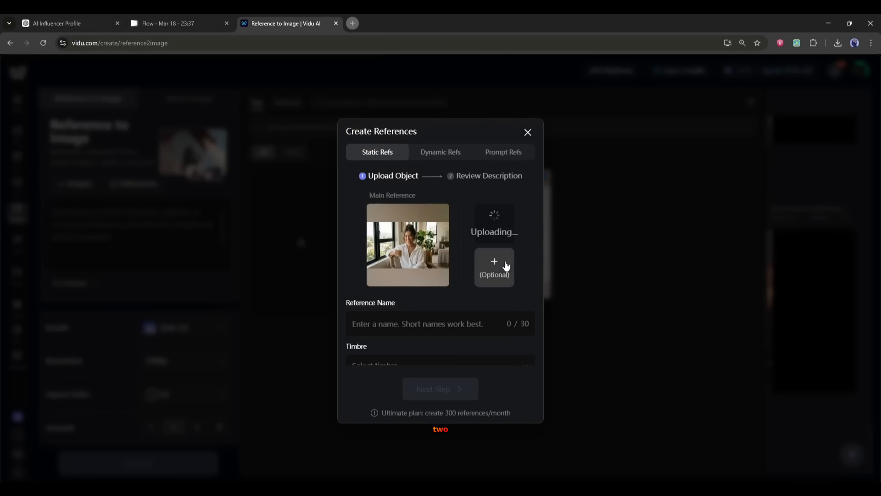
click(494, 265)
scroll(182, 166, down, 1)
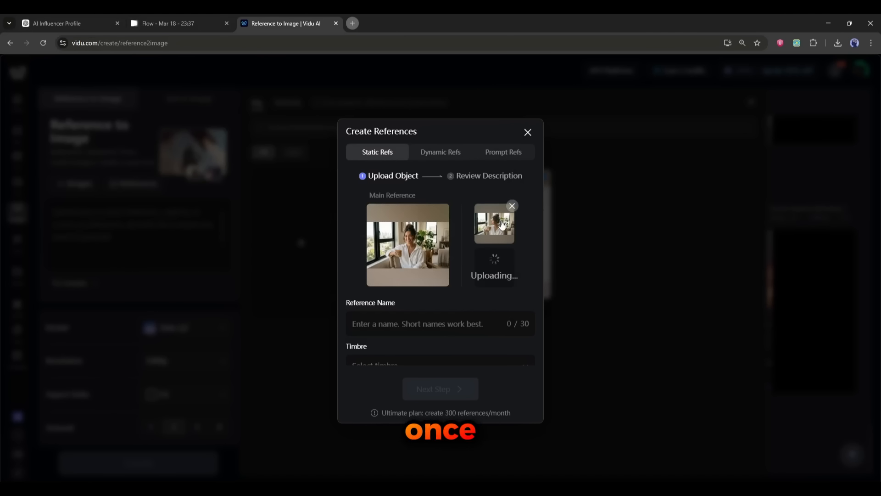
scroll(400, 270, down, 1)
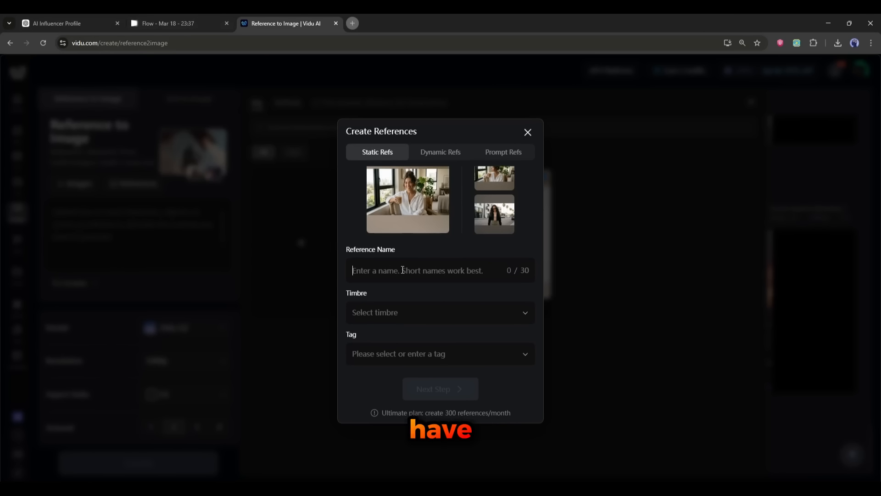
Step: Set the reference name to Ava, copied from the character prompt in ChatGPT
click(87, 23)
click(232, 156)
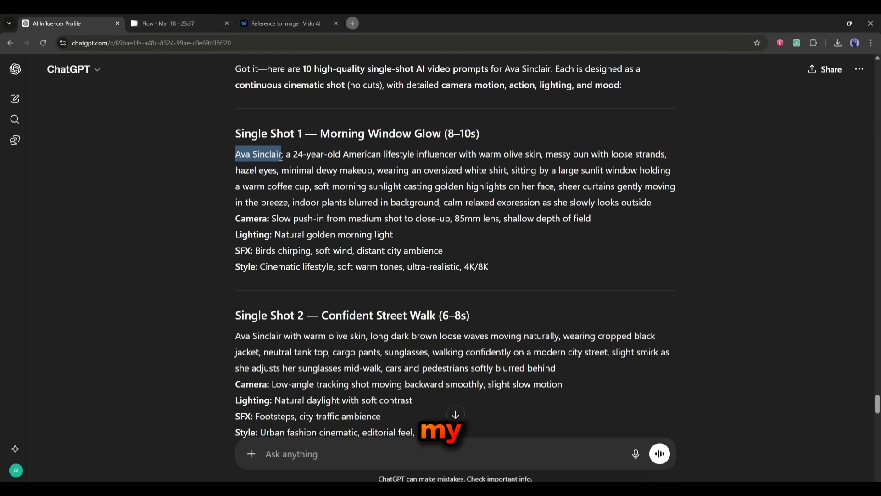
click(288, 28)
text(Ava Sinclair)
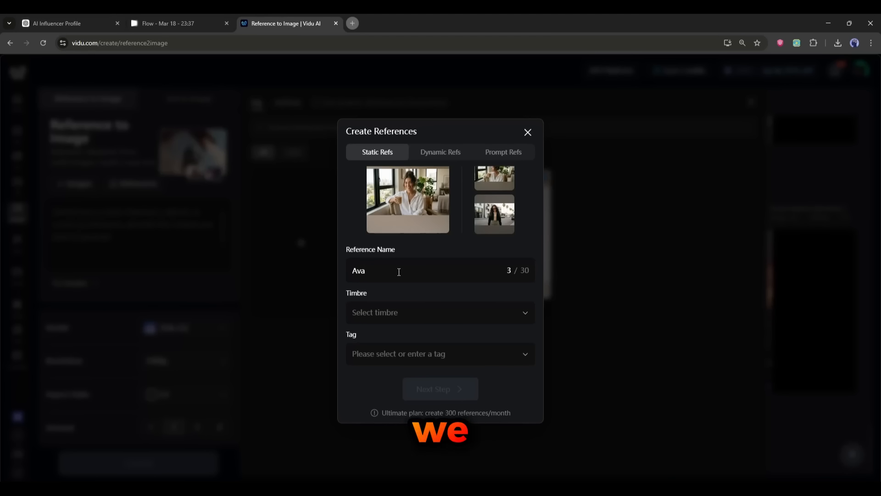
Step: Choose Graceful Lady as the reference's timbre
click(398, 314)
scroll(391, 187, down, 4)
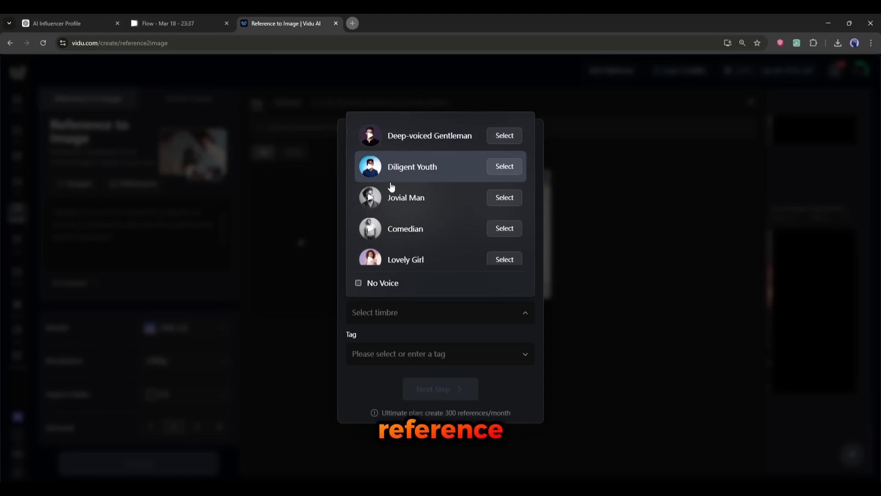
scroll(391, 202, down, 5)
scroll(393, 252, up, 3)
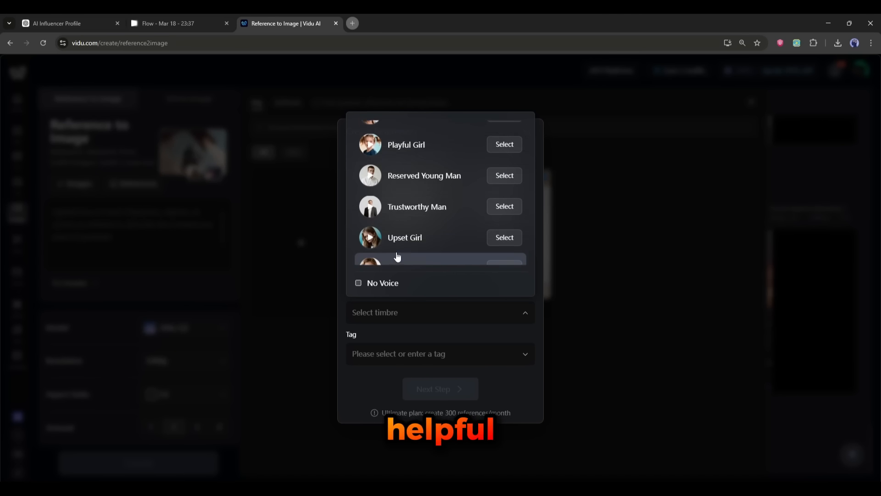
scroll(397, 256, up, 3)
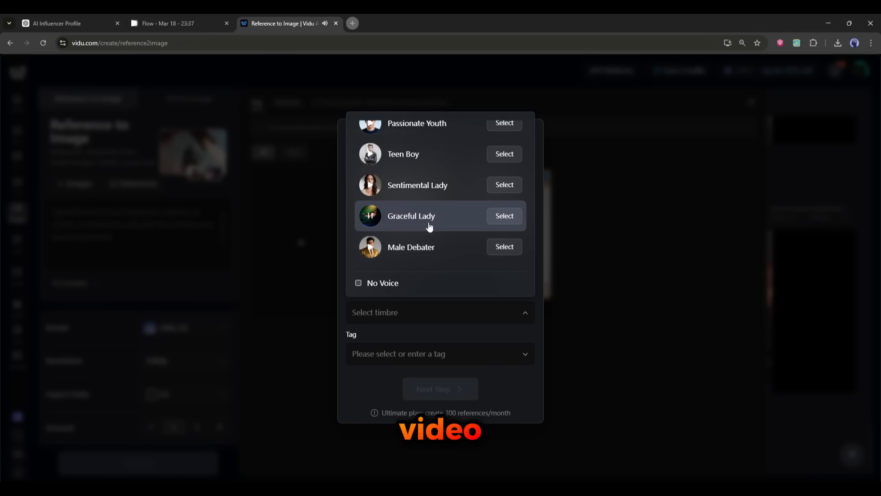
click(505, 216)
Step: Tag the reference as Ava, continue to the style and description review, and confirm the reference
click(526, 354)
click(368, 300)
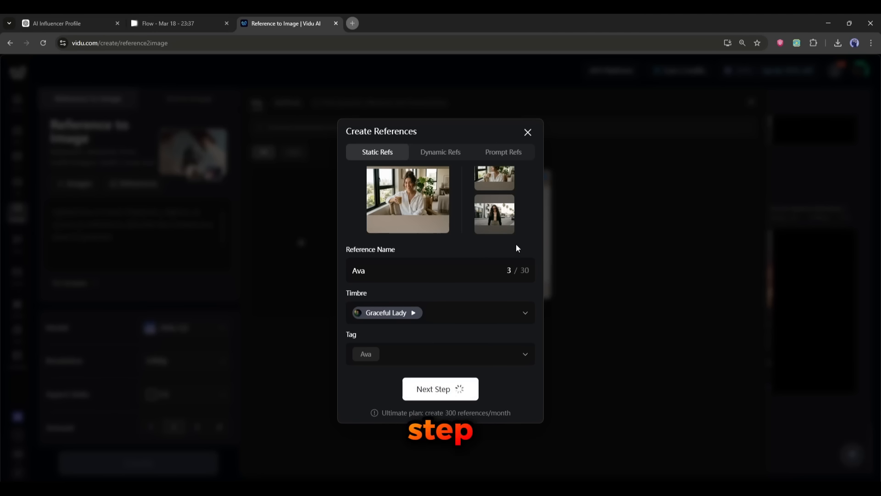
scroll(415, 334, down, 1)
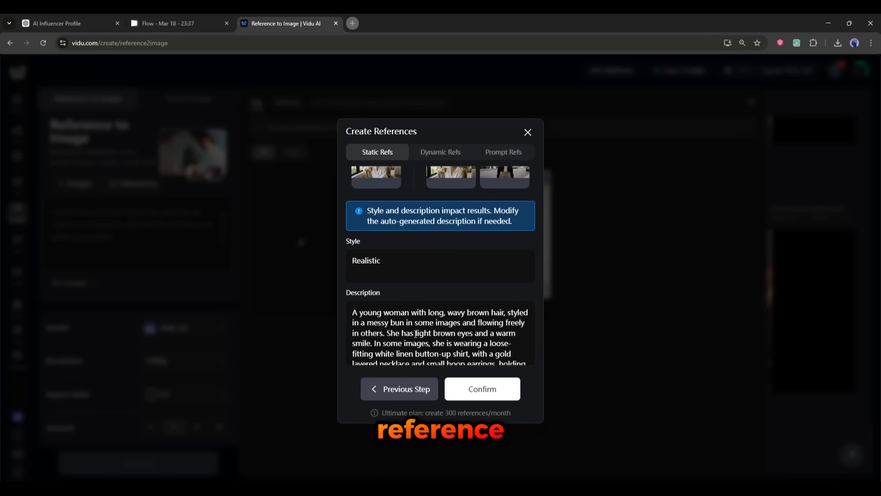
scroll(416, 333, down, 5)
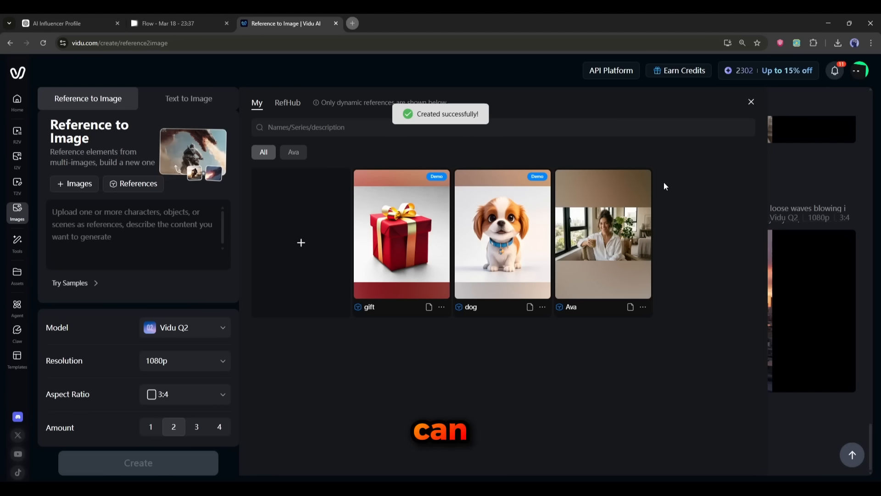
Step: Attach the Ava reference and paste the Café Aesthetic Portrait prompt copied from ChatGPT as the description
click(608, 253)
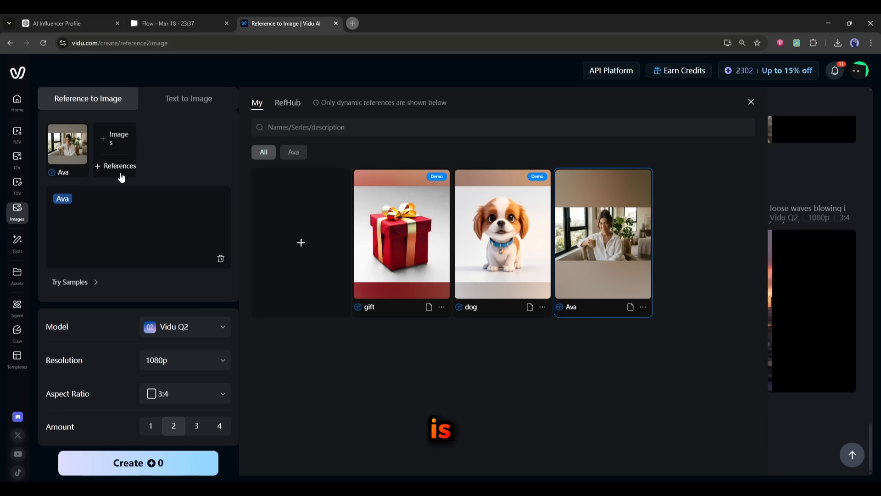
click(82, 22)
drag(460, 214, 543, 312)
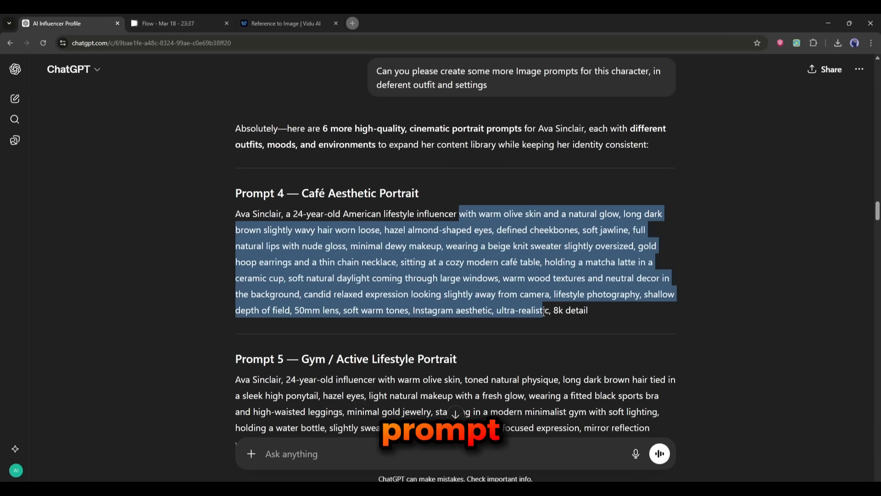
right_click(539, 259)
click(555, 269)
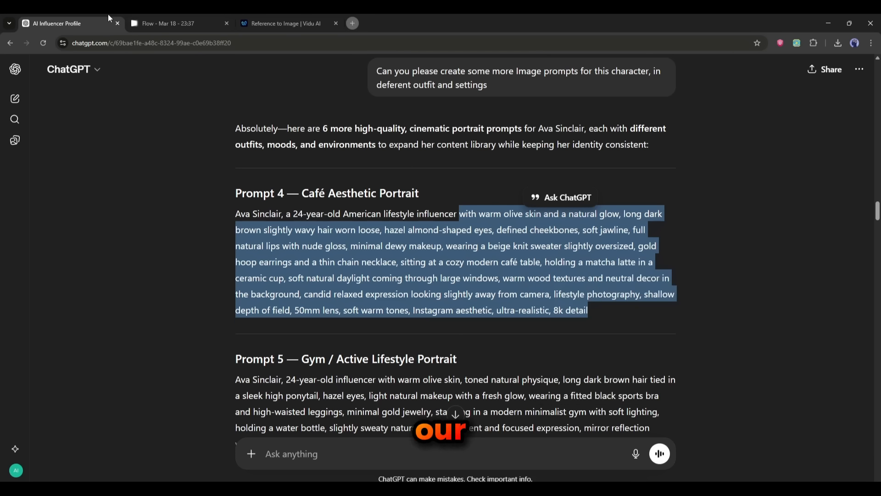
click(238, 21)
key(ctrl+v)
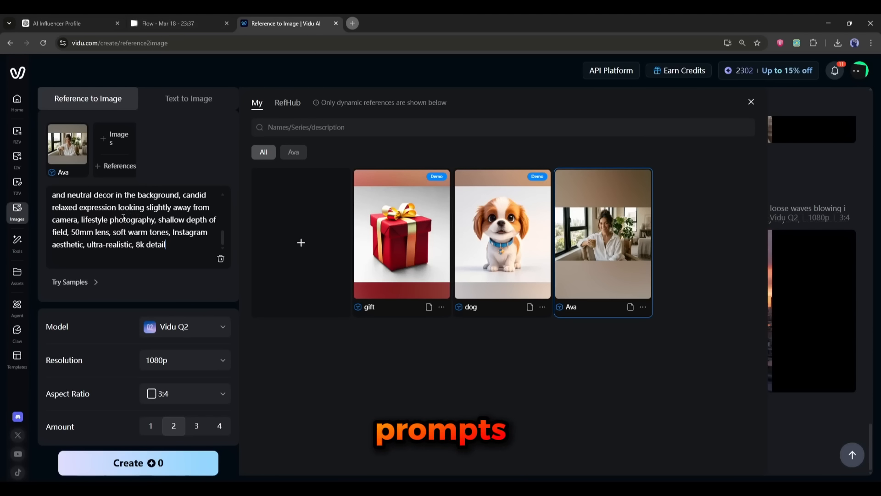
Step: Set the model to Vidu Q2, resolution 1080p and aspect ratio 3:4, and generate the images
click(184, 326)
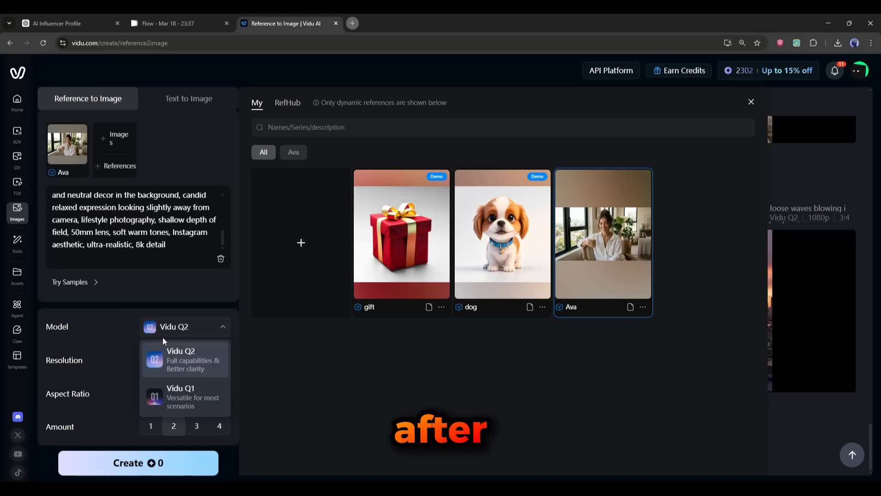
click(183, 356)
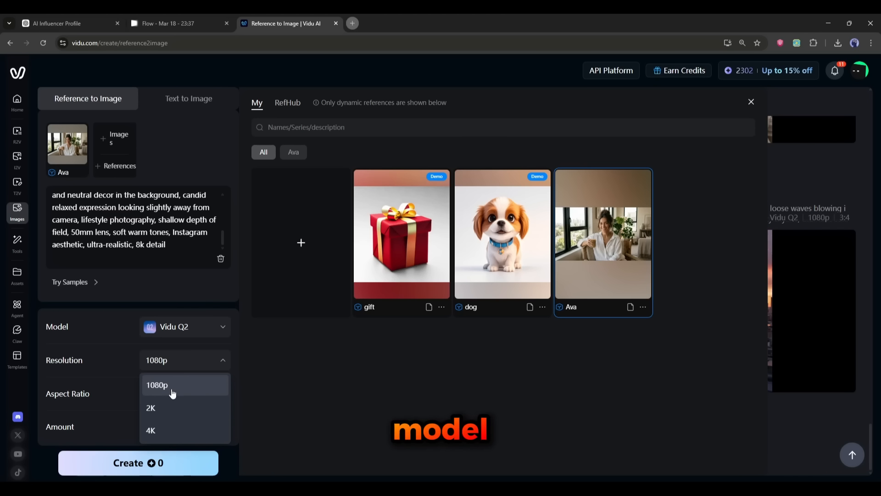
click(172, 393)
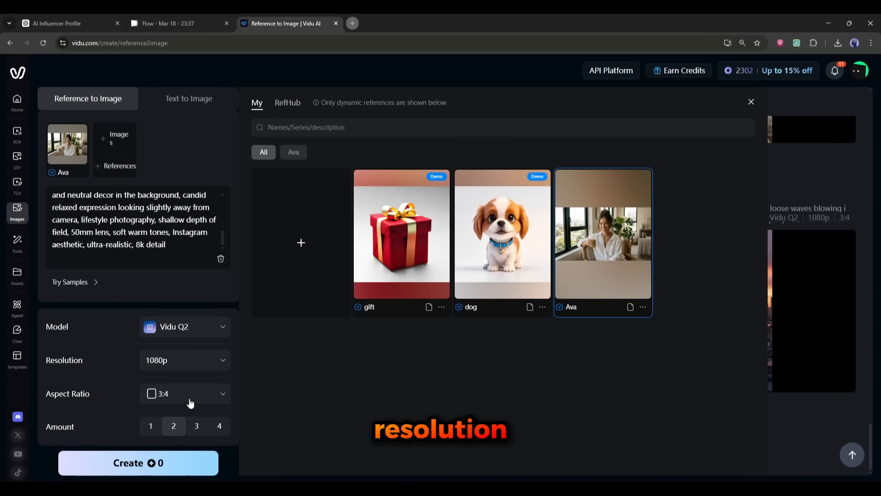
click(190, 398)
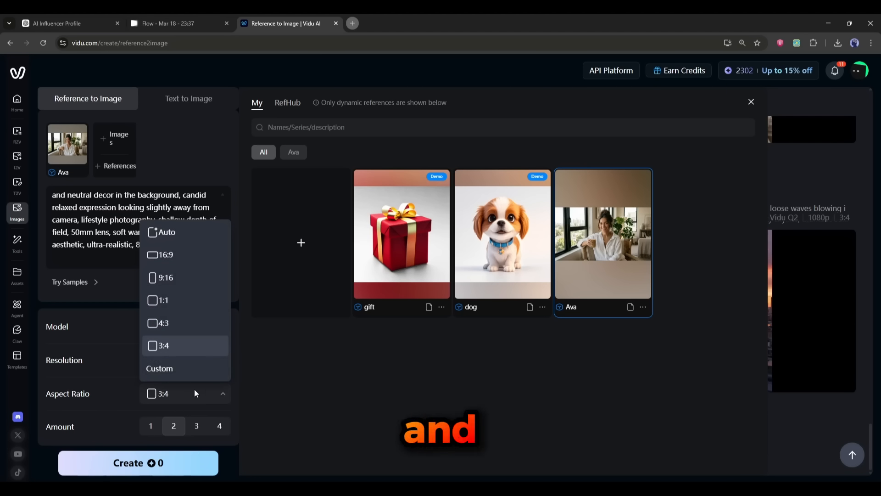
click(194, 350)
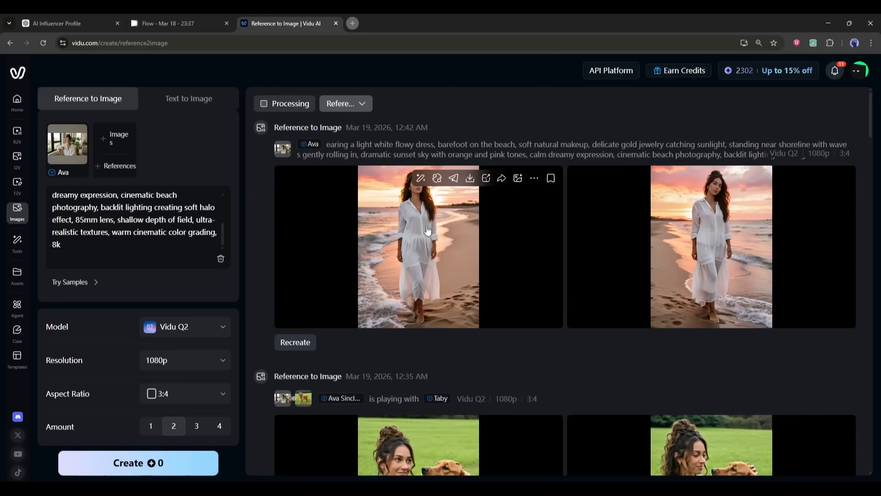
click(431, 248)
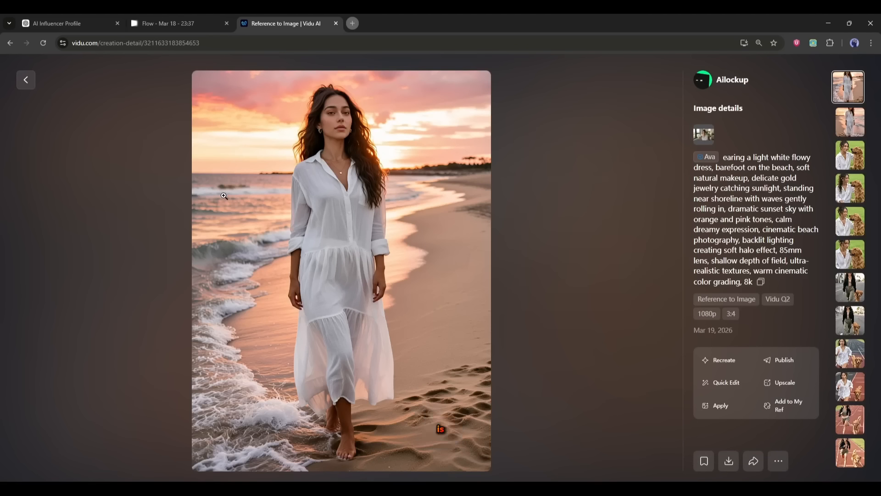
Step: Compare both generated beach sunset portraits of Ava in detail view, then return to the ChatGPT prompts
click(856, 131)
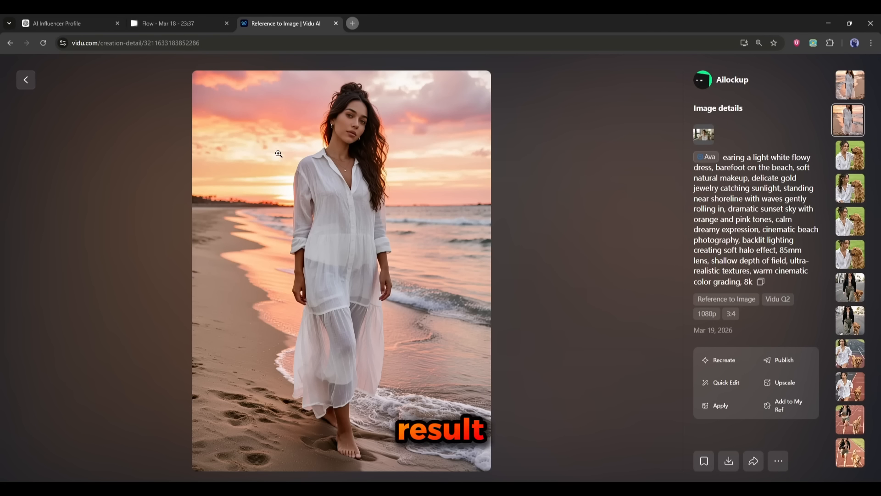
click(855, 93)
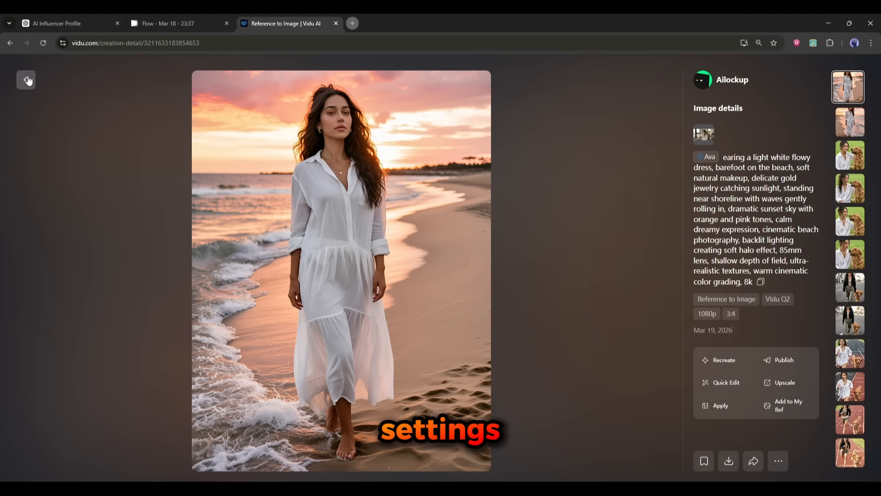
click(856, 131)
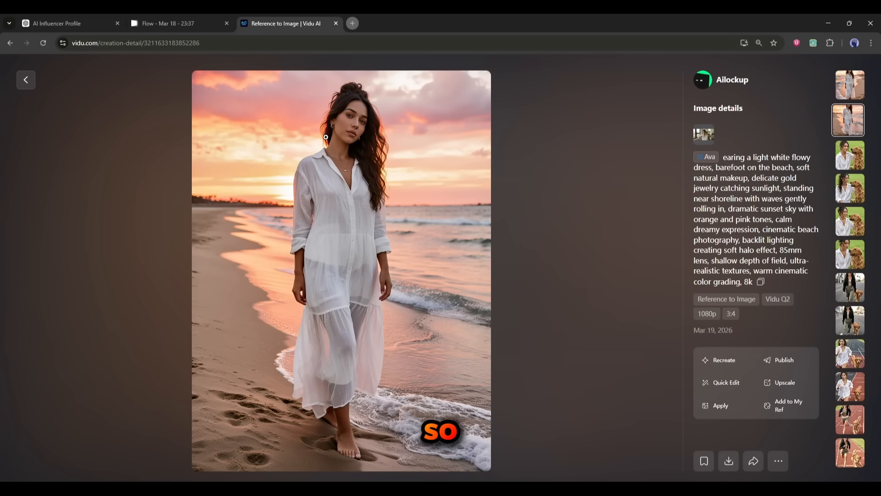
click(855, 93)
key(Escape)
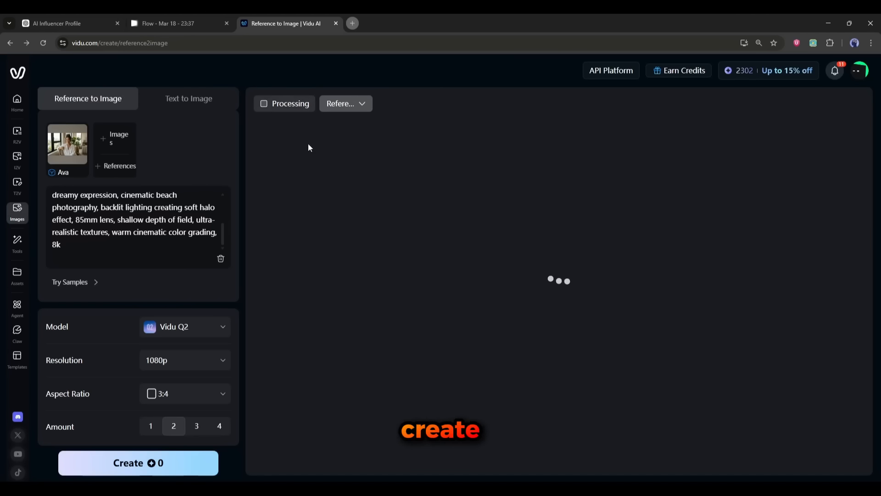
scroll(108, 229, up, 3)
click(94, 20)
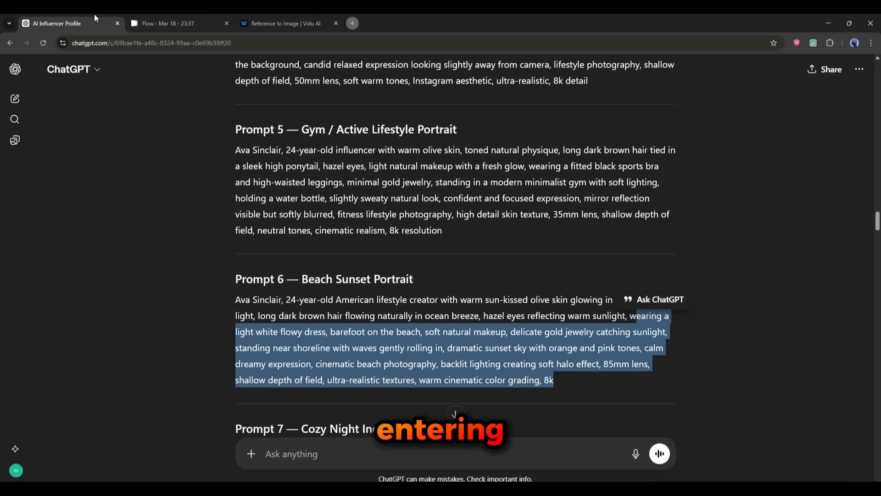
Step: Copy the Cozy Night In prompt from ChatGPT and paste it into the Vidu description, replacing the previous prompt
scroll(241, 229, down, 6)
drag(286, 174, 655, 238)
key(ctrl+c)
click(285, 24)
click(189, 257)
key(ctrl+a)
key(ctrl+v)
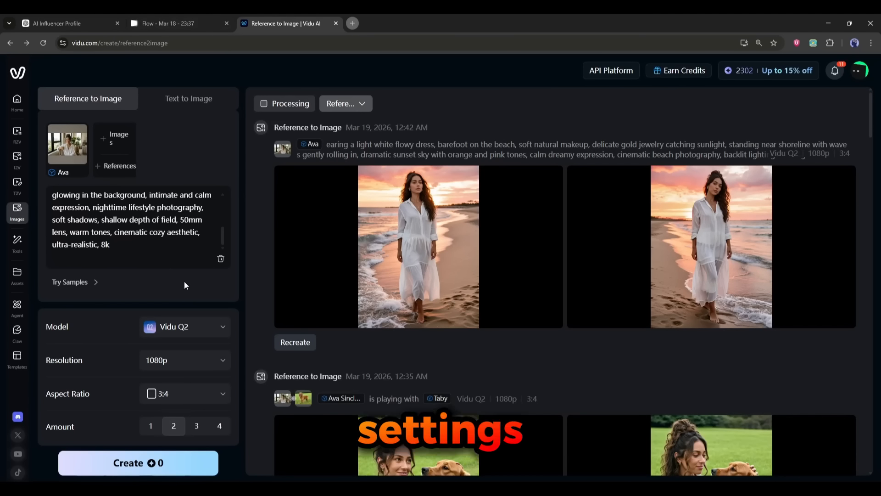
Step: Compare the generated cozy night images of Ava in detail view and browse the earlier generations
click(89, 19)
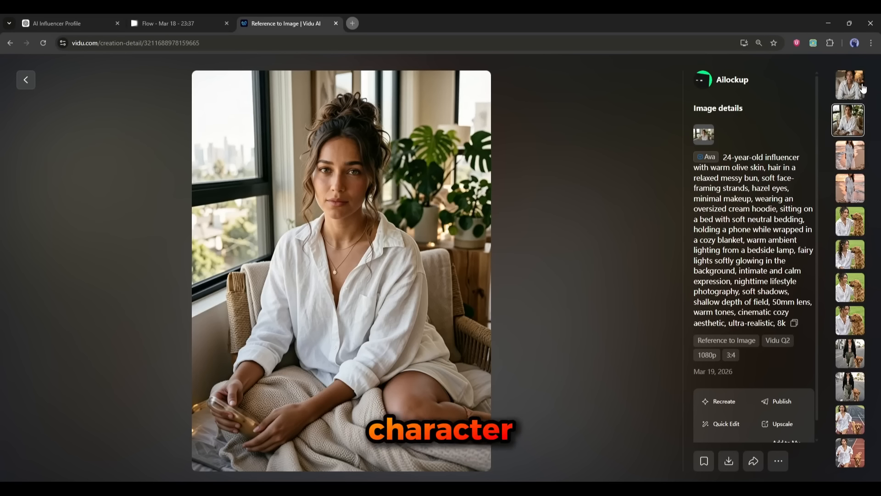
click(862, 87)
click(853, 116)
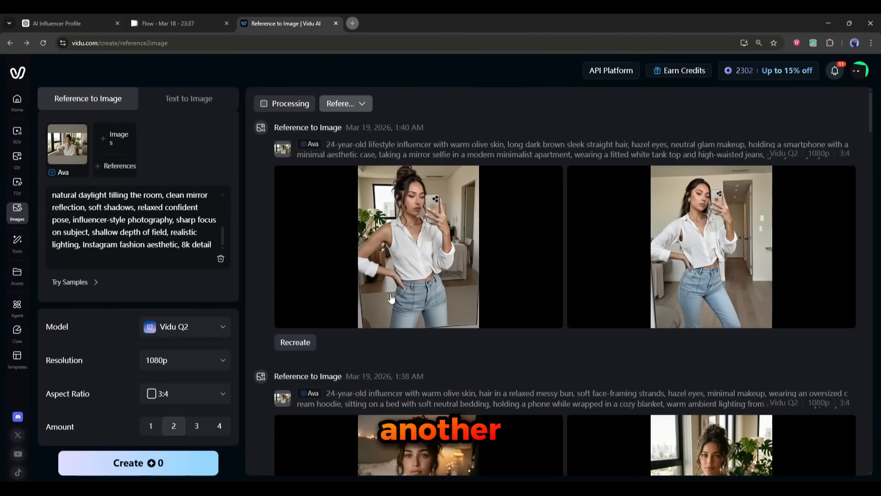
scroll(392, 298, down, 10)
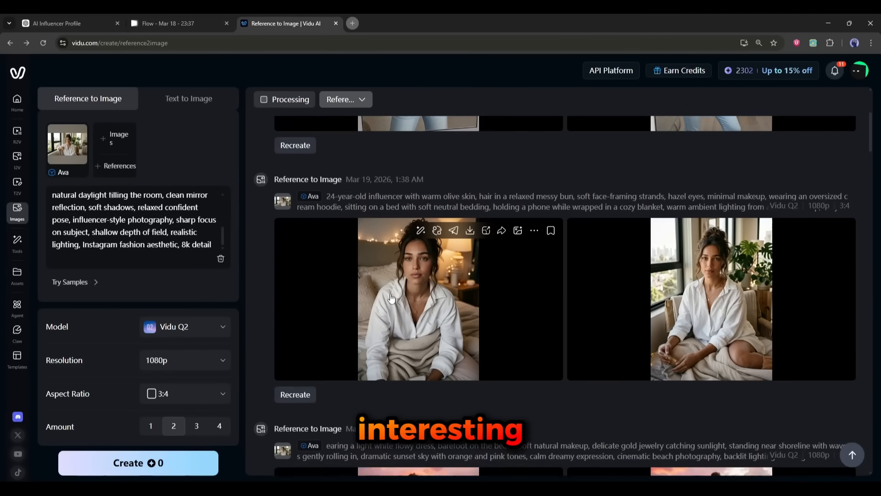
scroll(390, 293, up, 10)
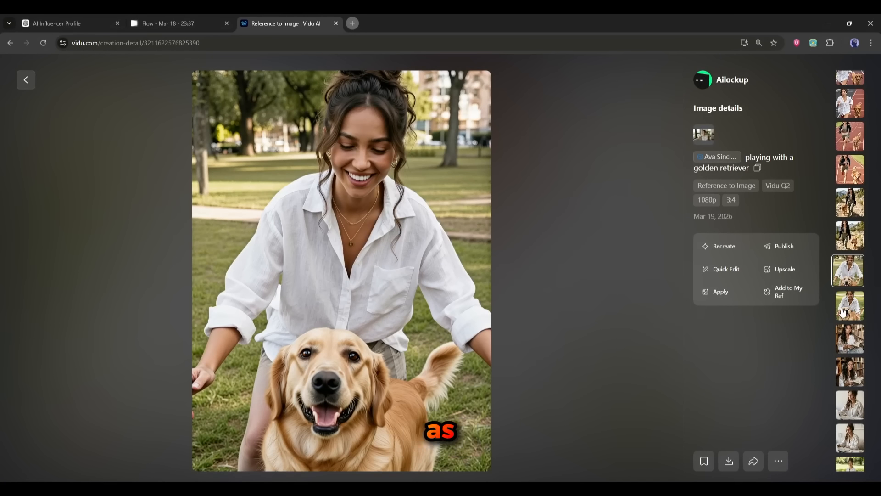
click(844, 312)
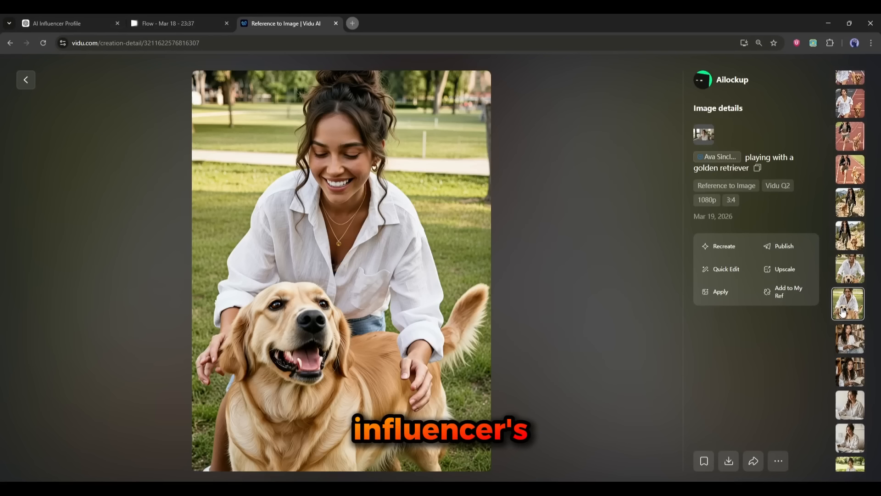
click(859, 245)
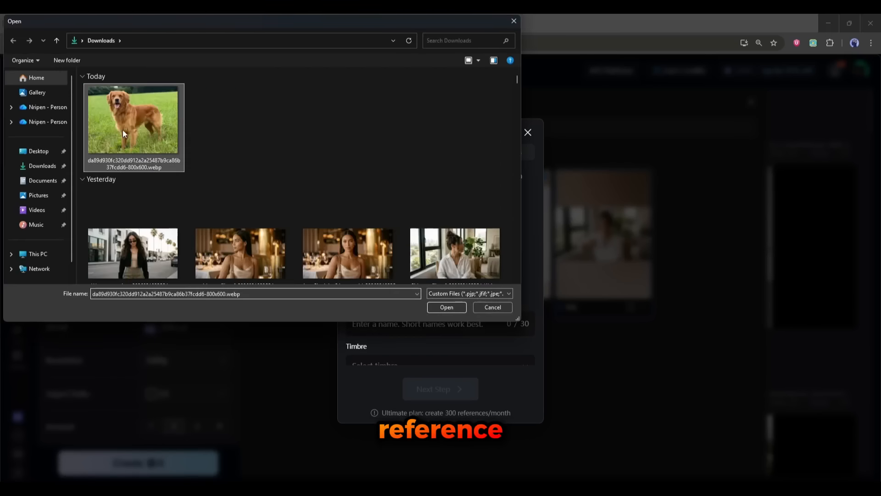
Step: Write the prompt 'Ava is walking with Taby', adding the Taby dog reference, and generate the images
double_click(123, 133)
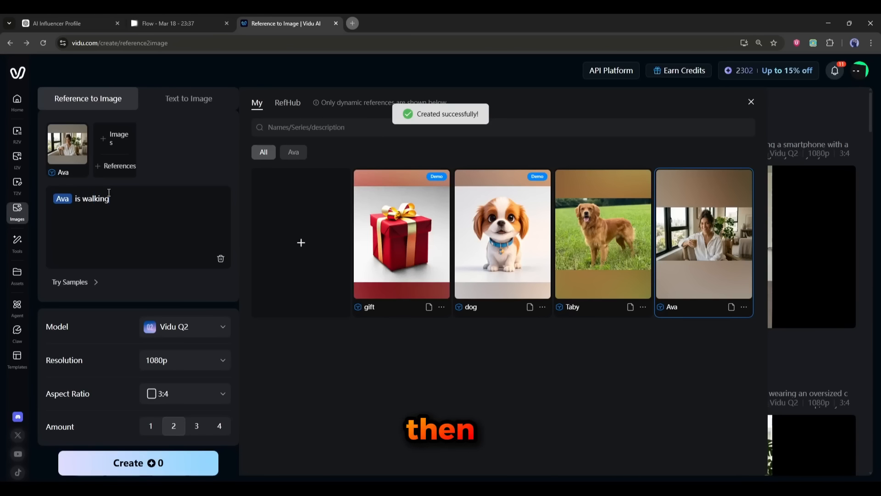
text(with taby)
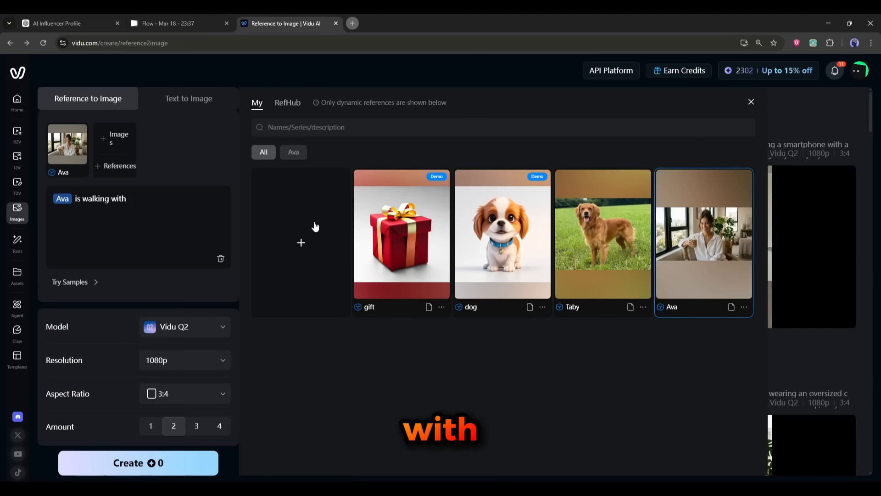
click(611, 185)
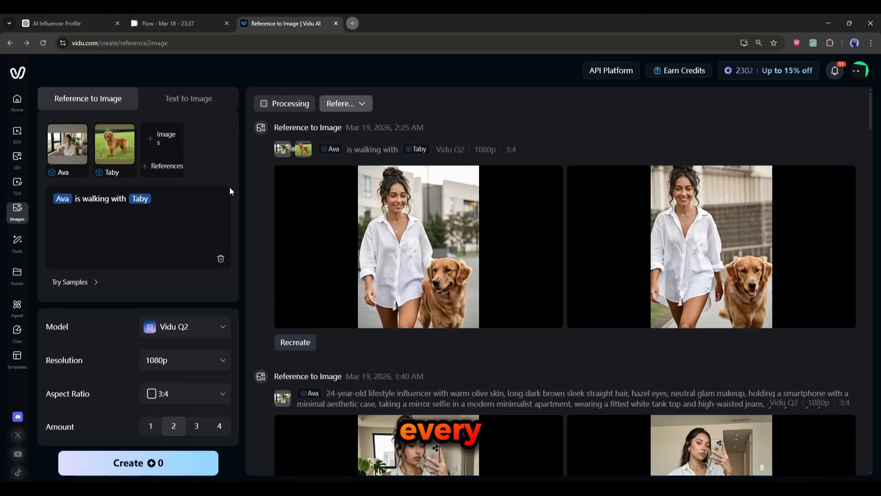
Step: Change the prompt to 'Ava is playing with Taby in a garden' and generate the images
scroll(335, 266, down, 10)
double_click(97, 199)
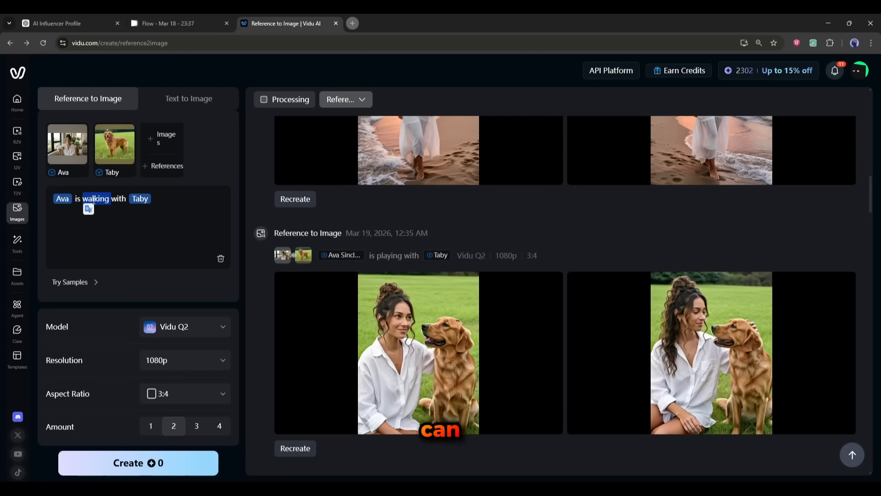
text(playing)
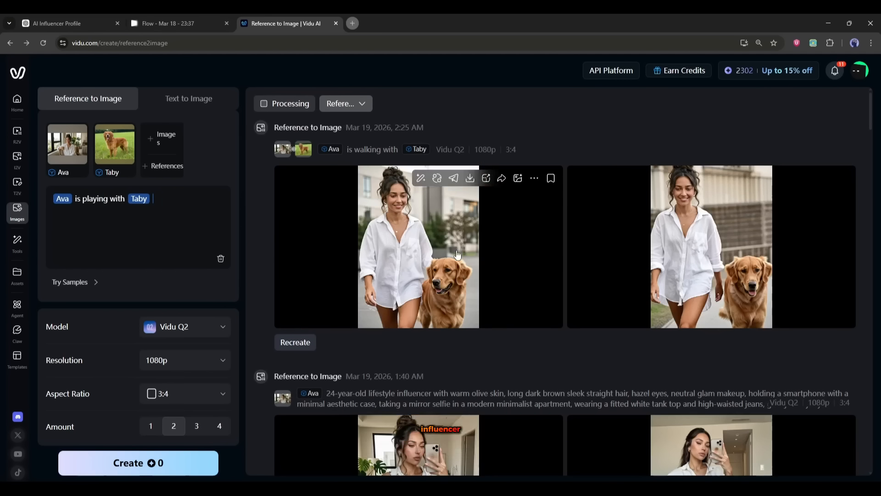
text(in a garden)
click(138, 463)
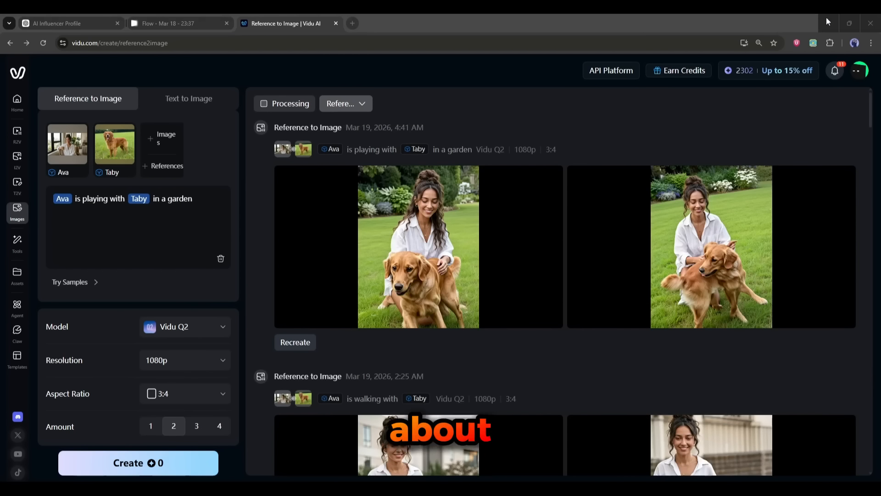
Step: Scroll through the generated images of Ava with Taby
scroll(413, 367, down, 3)
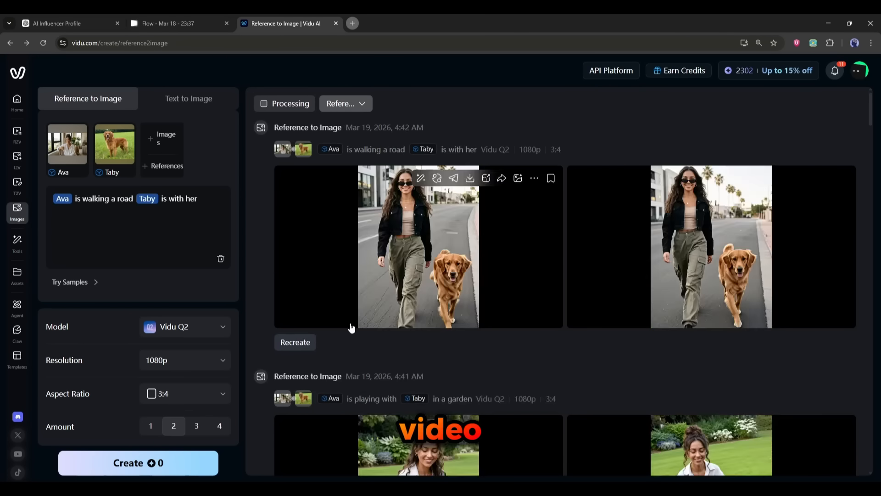
scroll(395, 376, down, 8)
scroll(394, 372, up, 20)
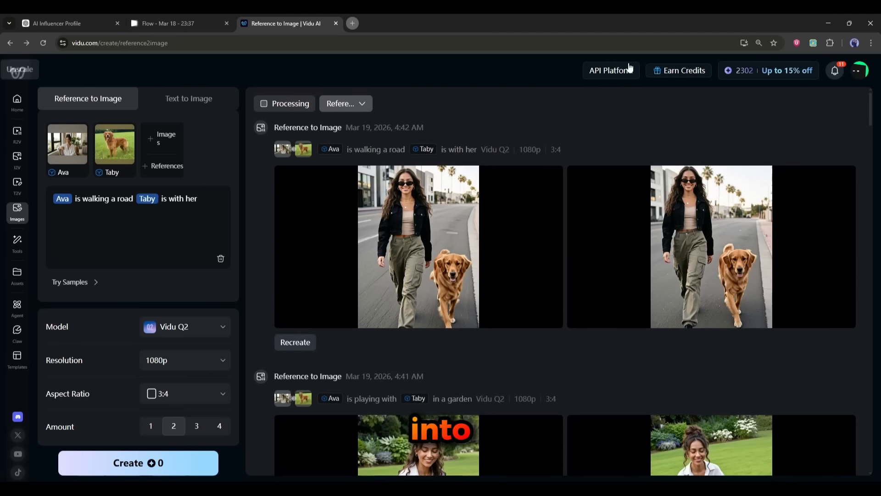
Step: Switch to video creation, remove the existing image-to-video frame, and open Reference to Video
click(17, 157)
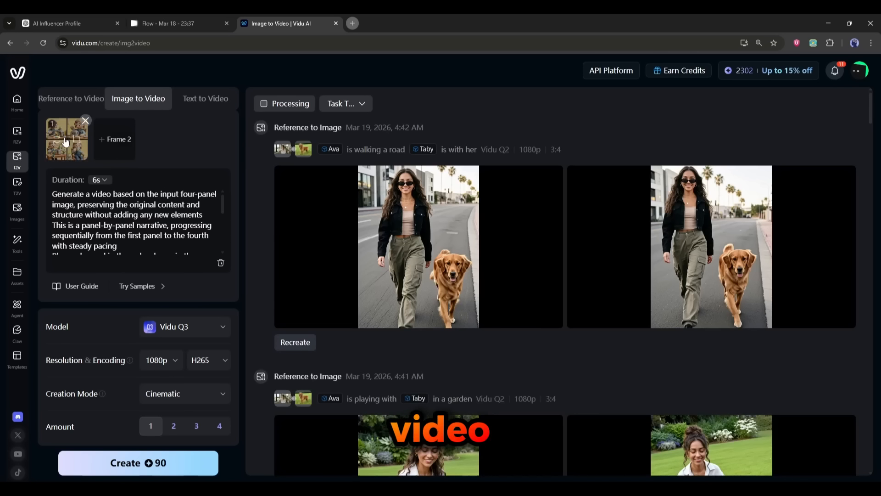
click(85, 121)
click(17, 133)
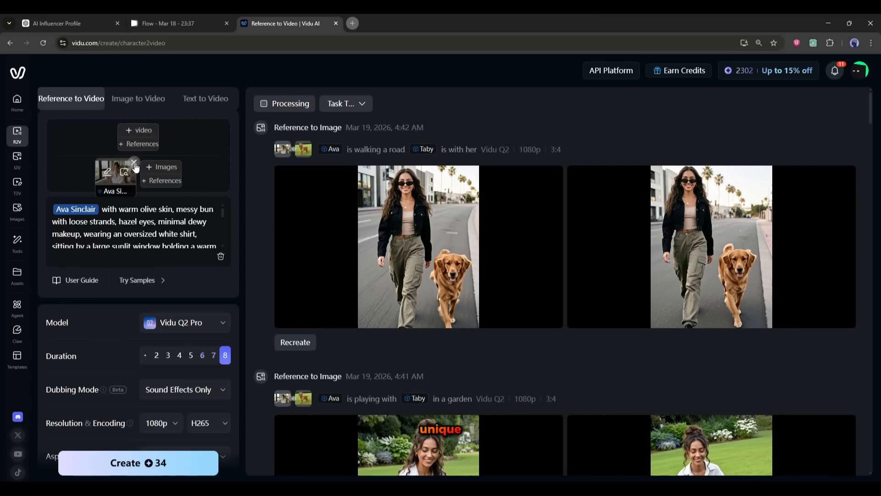
Step: Remove the old Ava Sinclair reference and clear the existing video prompt text
click(134, 163)
scroll(138, 230, down, 2)
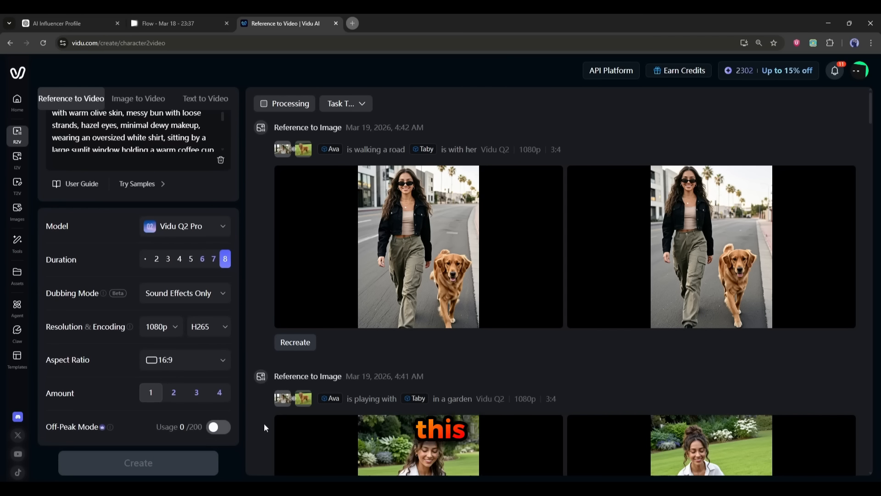
scroll(83, 173, up, 2)
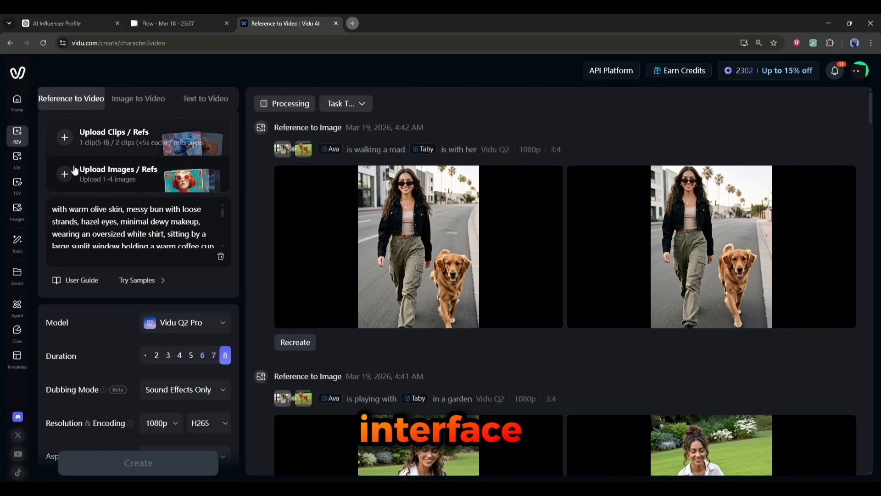
scroll(152, 222, down, 5)
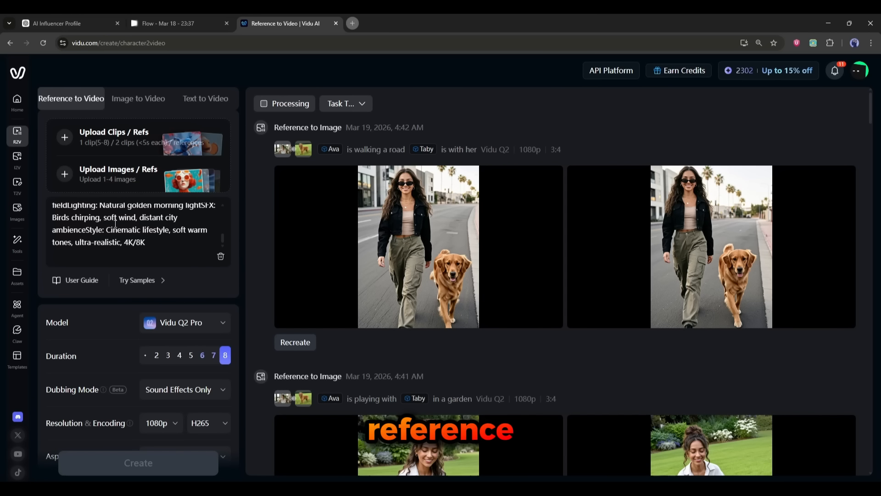
scroll(110, 227, up, 5)
key(ctrl+a)
key(BackSpace)
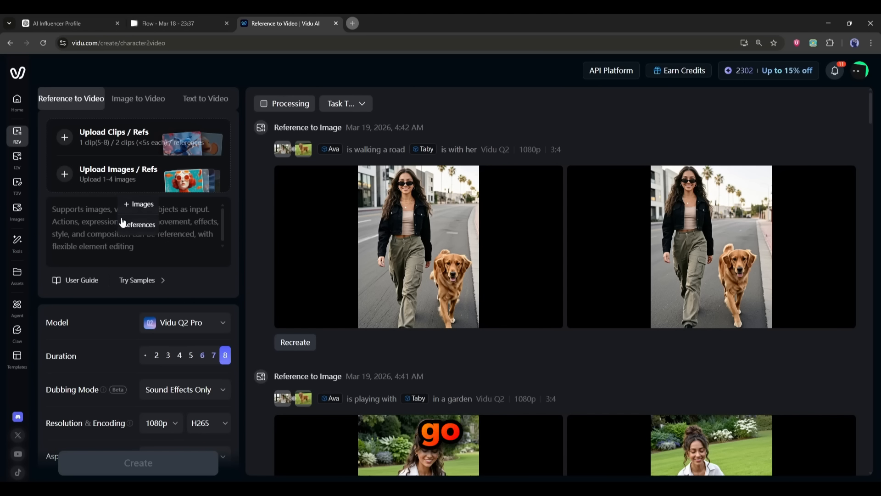
Step: Add the saved Ava reference and paste the copied video prompt as the description
click(133, 206)
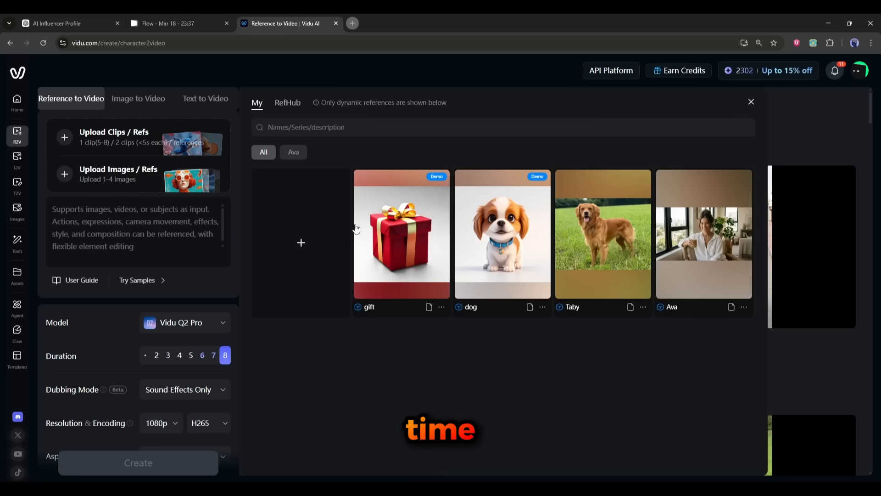
click(712, 250)
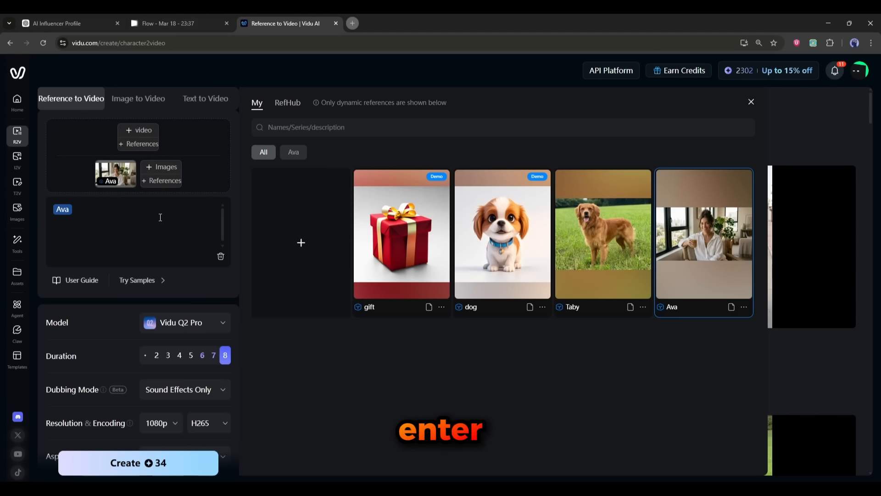
key(ctrl+v)
Step: Open the video model choices to pick a model
scroll(129, 252, down, 3)
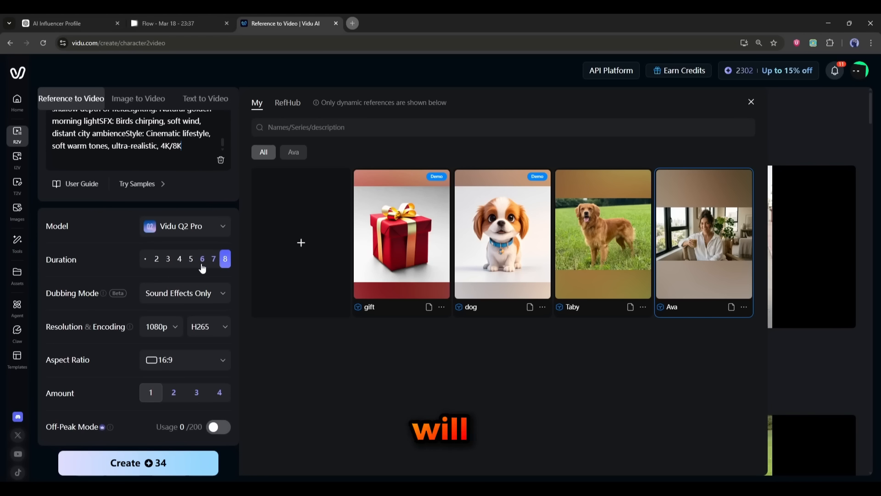
click(210, 225)
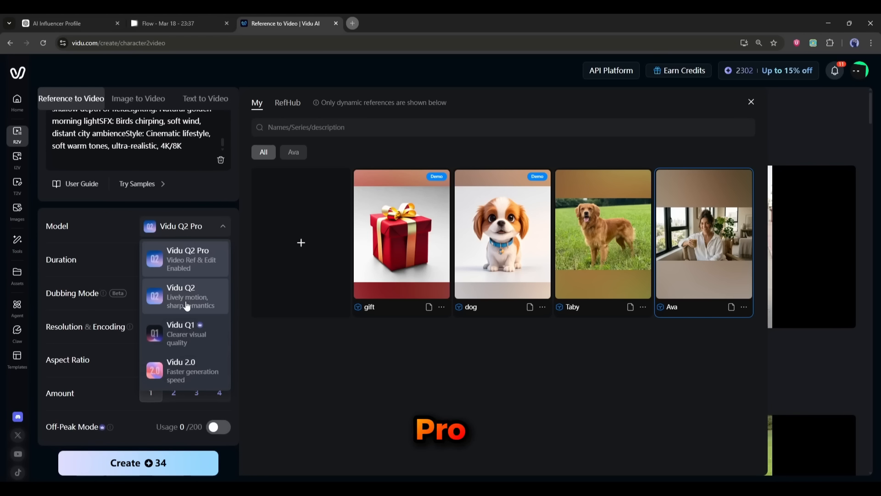